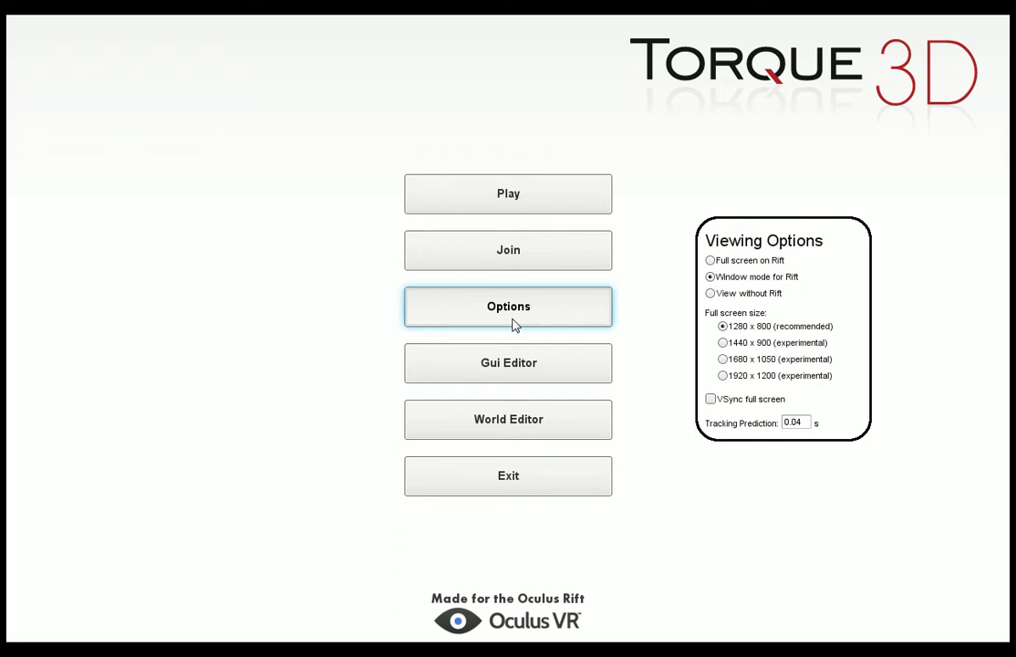
Step: Open the Empty Room level in the World Editor
click(526, 421)
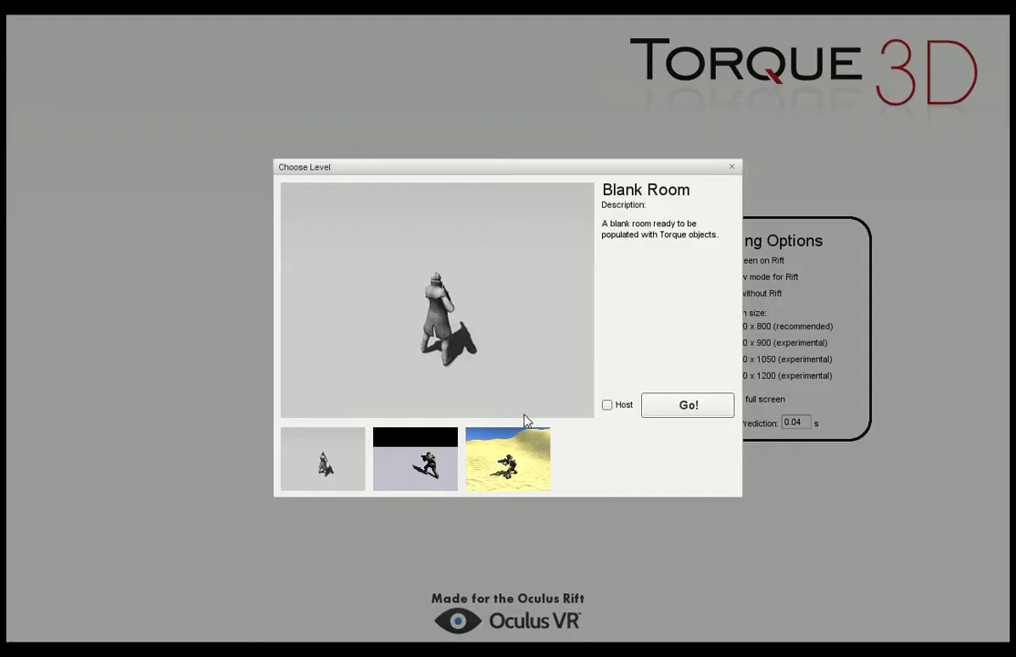
click(421, 463)
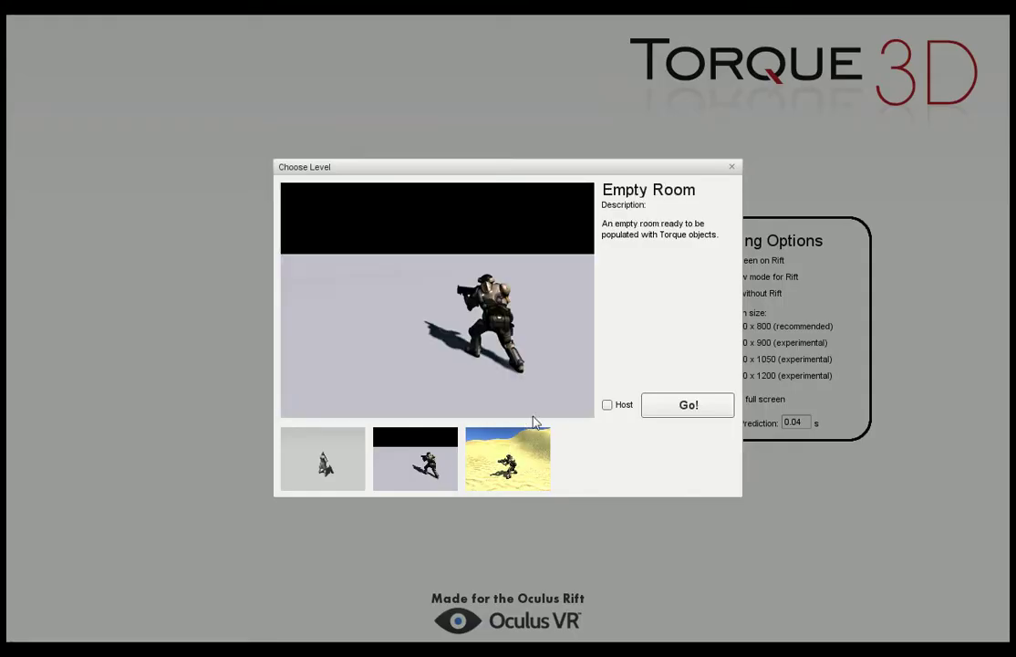
click(653, 401)
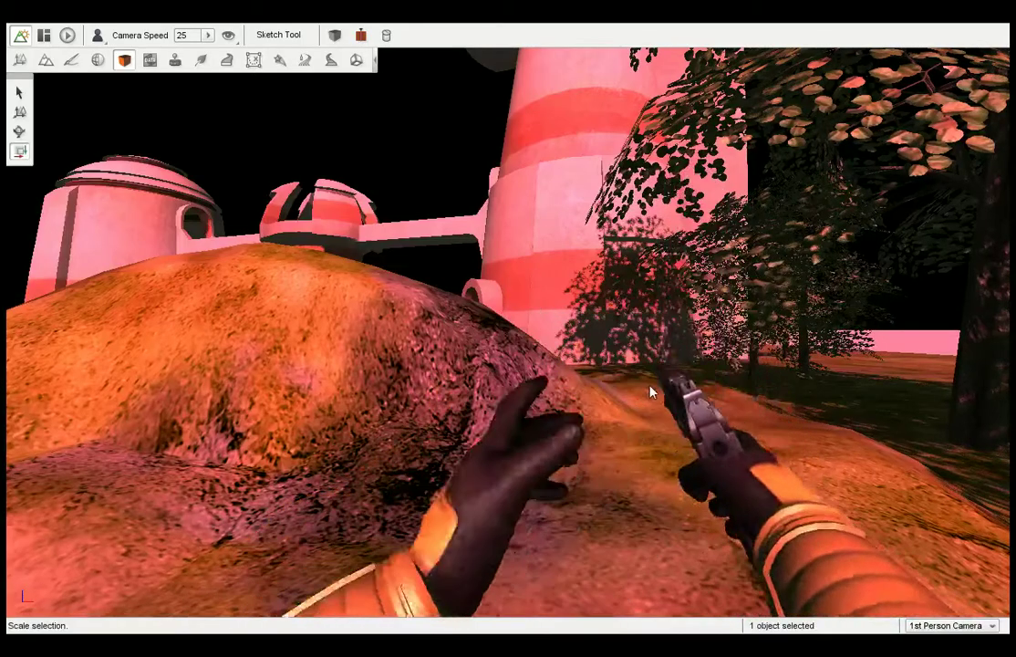
Step: Add a Sound Emitter from the Environment level objects in the open area in front of the two towers
mouse_move(523, 380)
right_down()
mouse_move(365, 390)
mouse_move(296, 377)
mouse_move(493, 364)
mouse_move(525, 373)
right_up()
key(w)
key(w)
key(w)
key(w)
right_drag(447, 383, 502, 369)
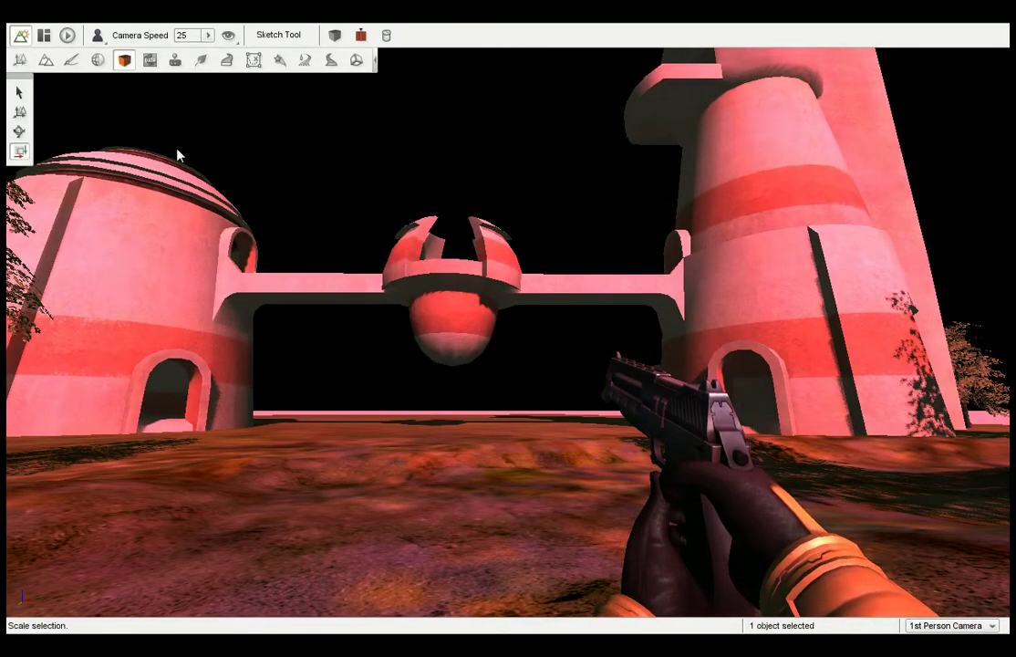
click(19, 61)
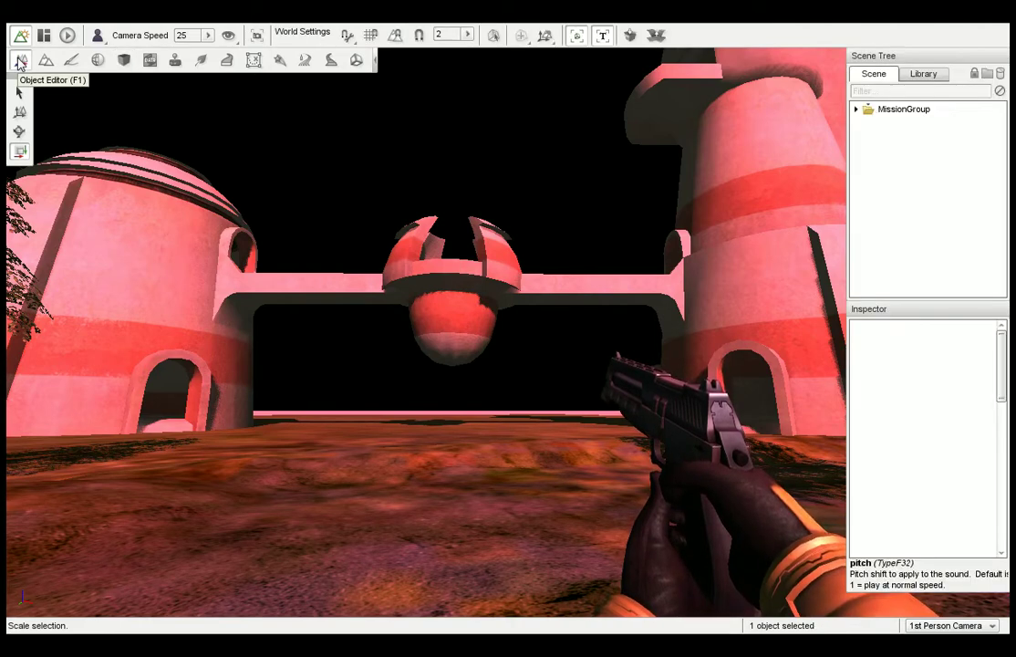
click(922, 77)
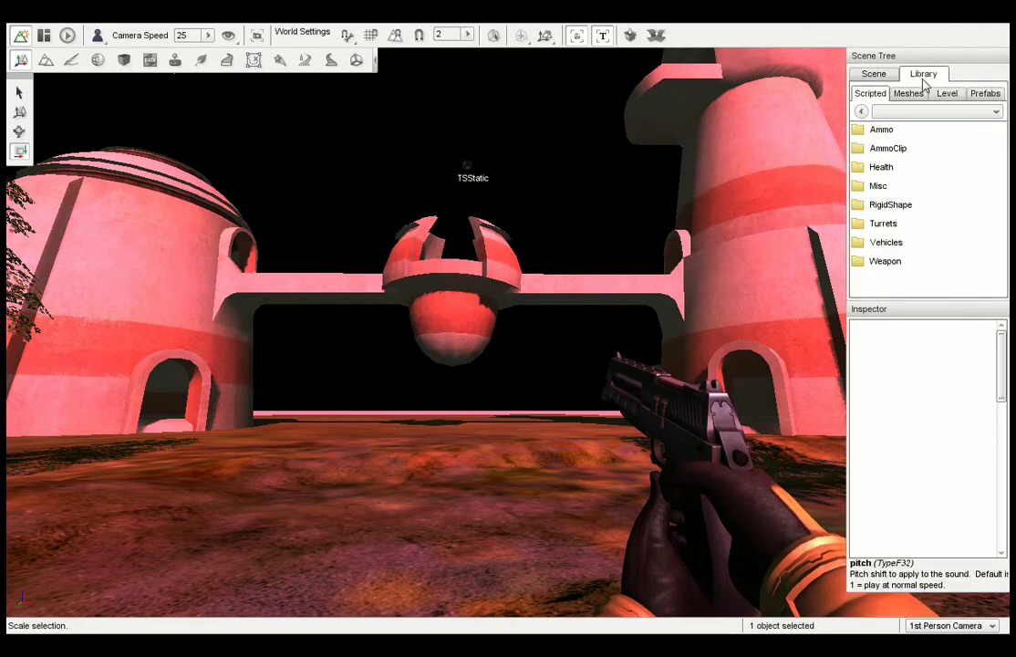
click(948, 95)
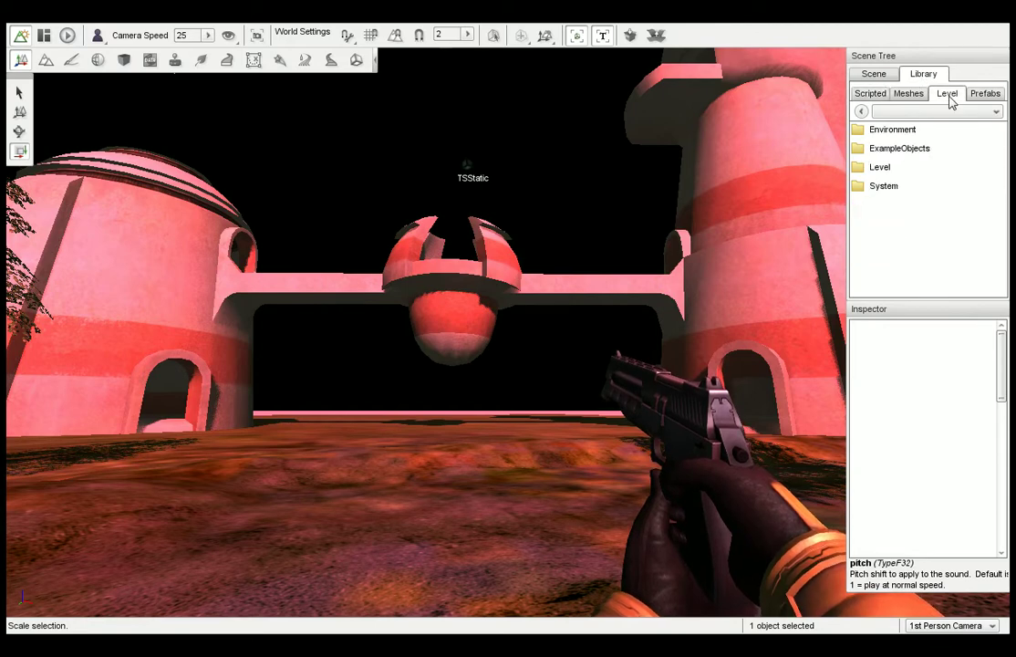
double_click(899, 132)
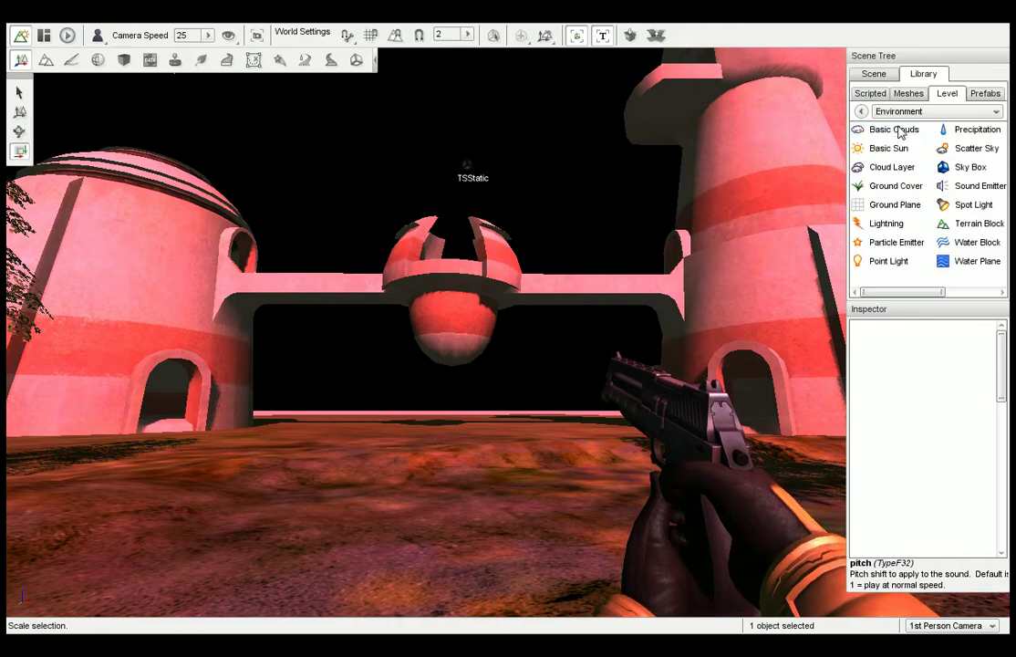
double_click(977, 188)
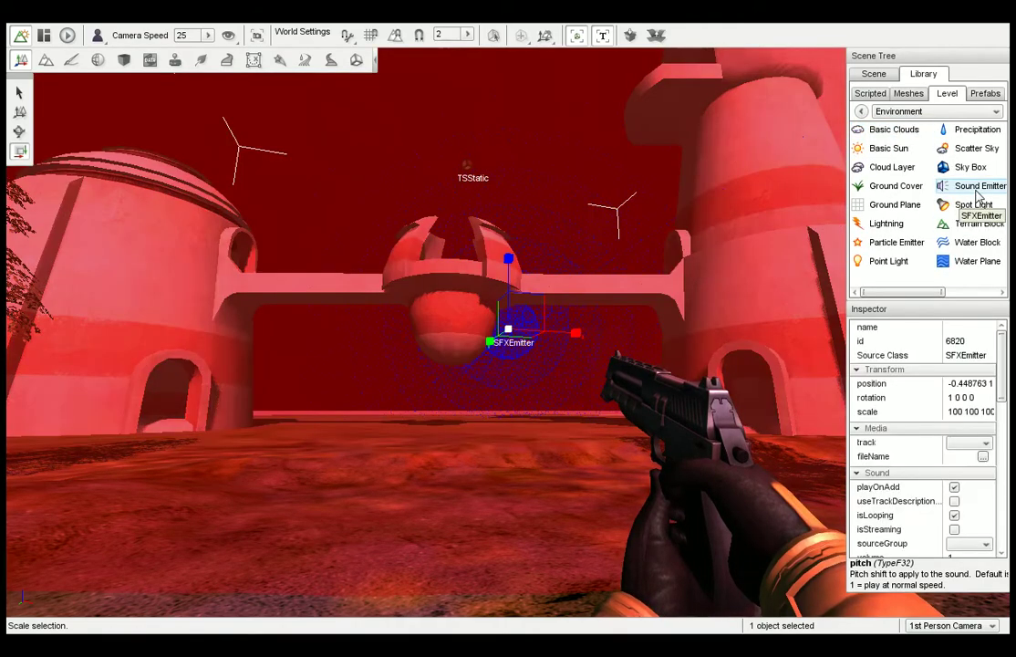
Step: Turn off is3D for the new sound emitter so it plays as non-positional sound
click(871, 74)
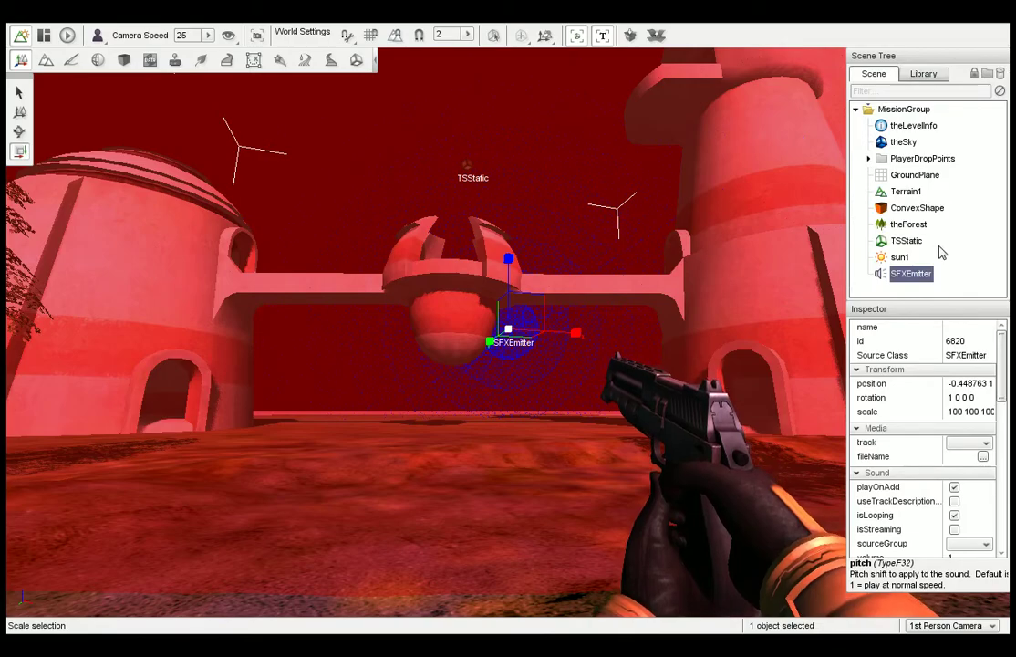
right_drag(721, 288, 707, 259)
right_drag(585, 331, 585, 336)
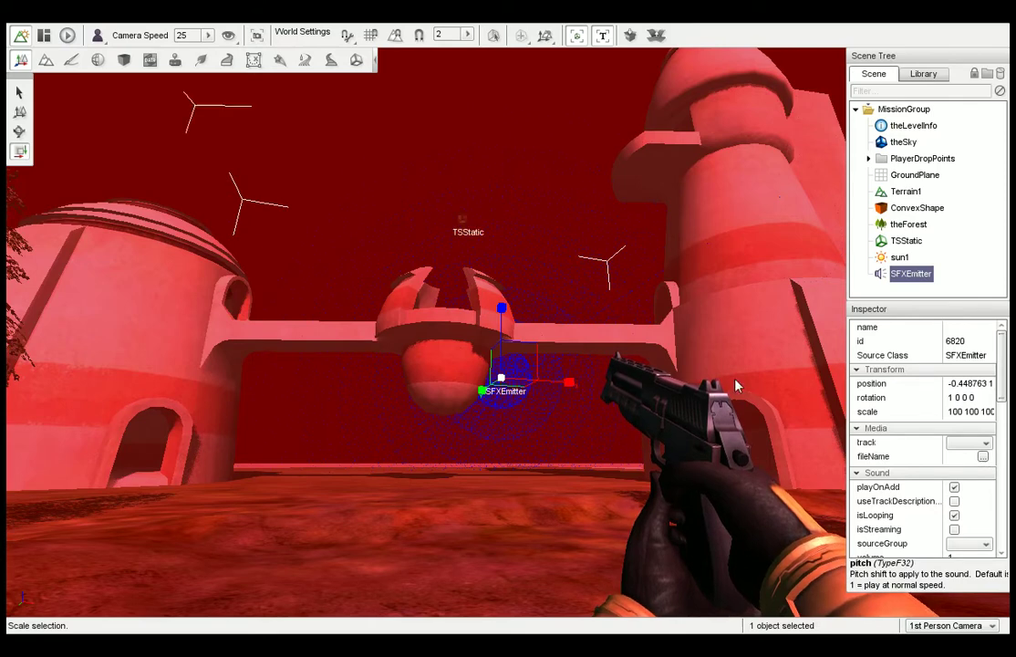
drag(996, 339, 1005, 420)
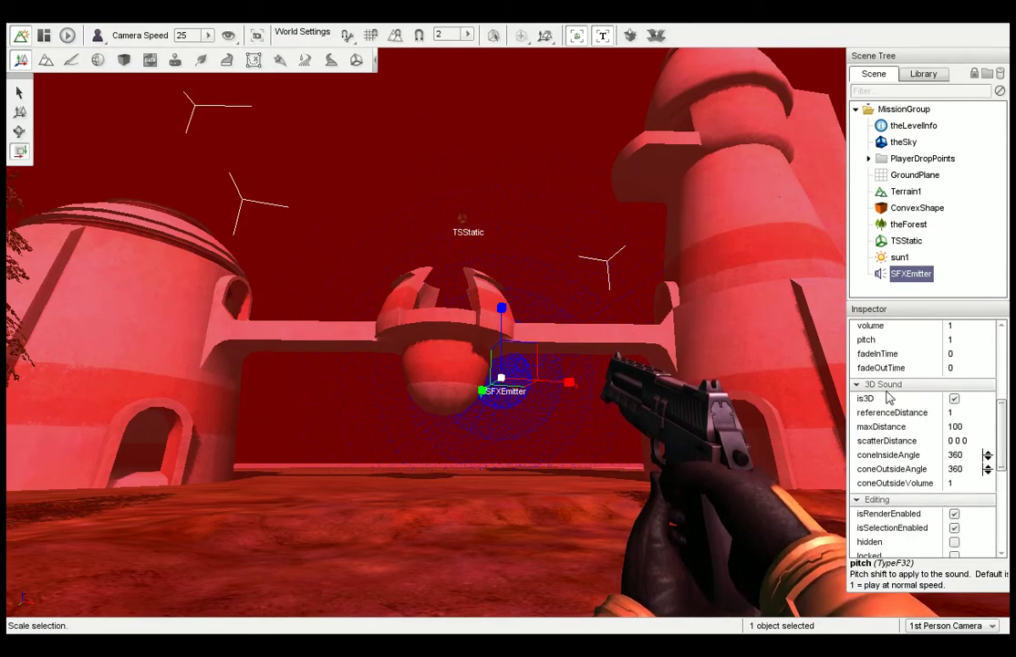
click(955, 399)
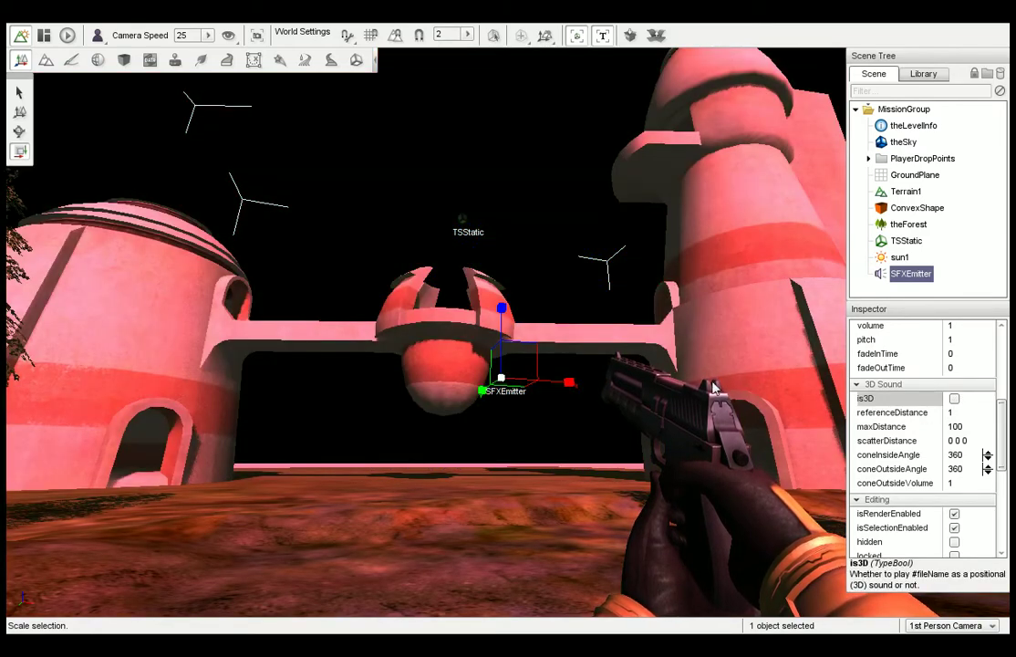
Step: Assign an .ogg sound file as the emitter's fileName, leaving the track empty, and turn off isLooping
scroll(999, 402, up, 5)
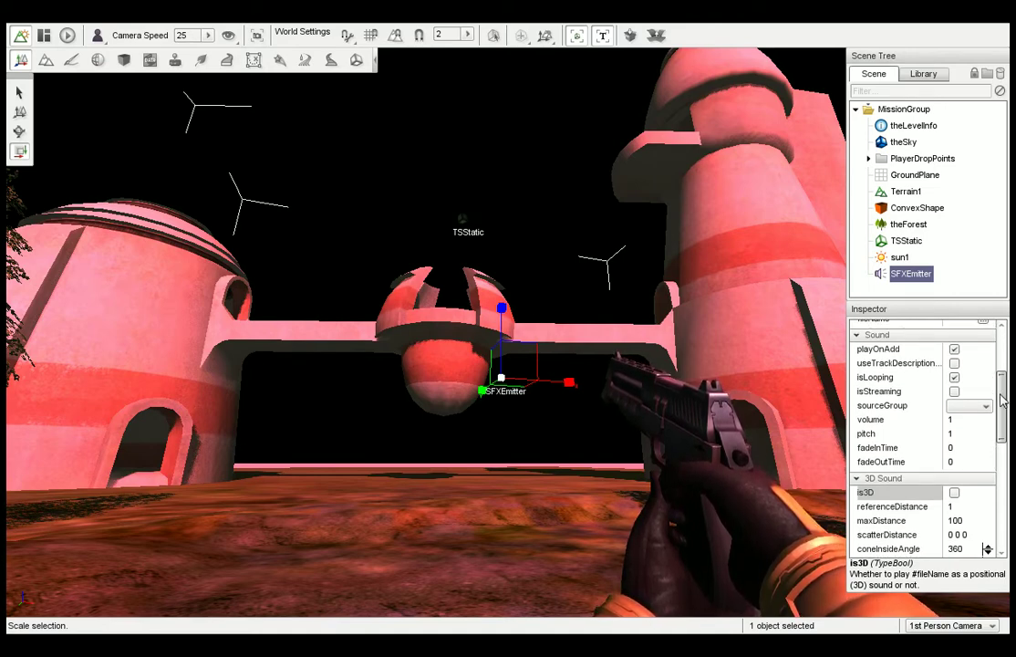
scroll(1001, 399, up, 3)
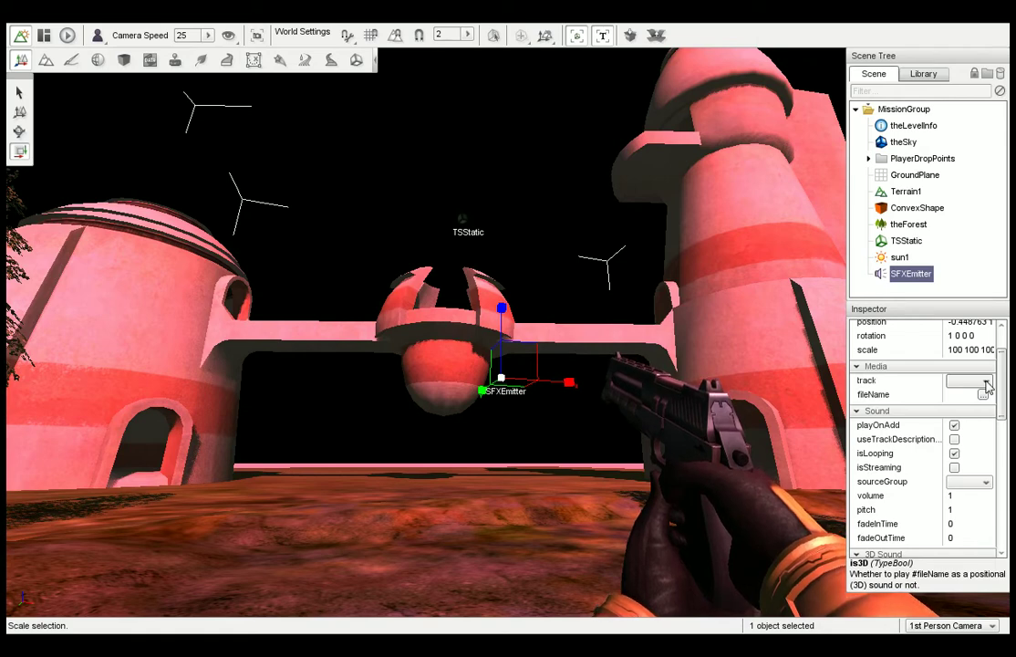
click(987, 383)
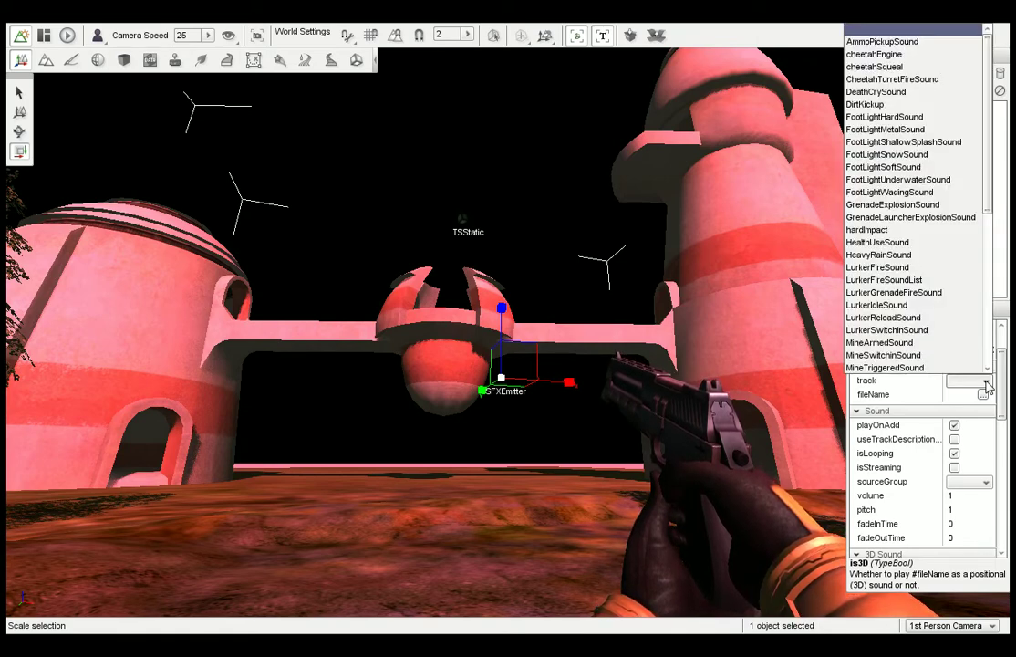
click(987, 384)
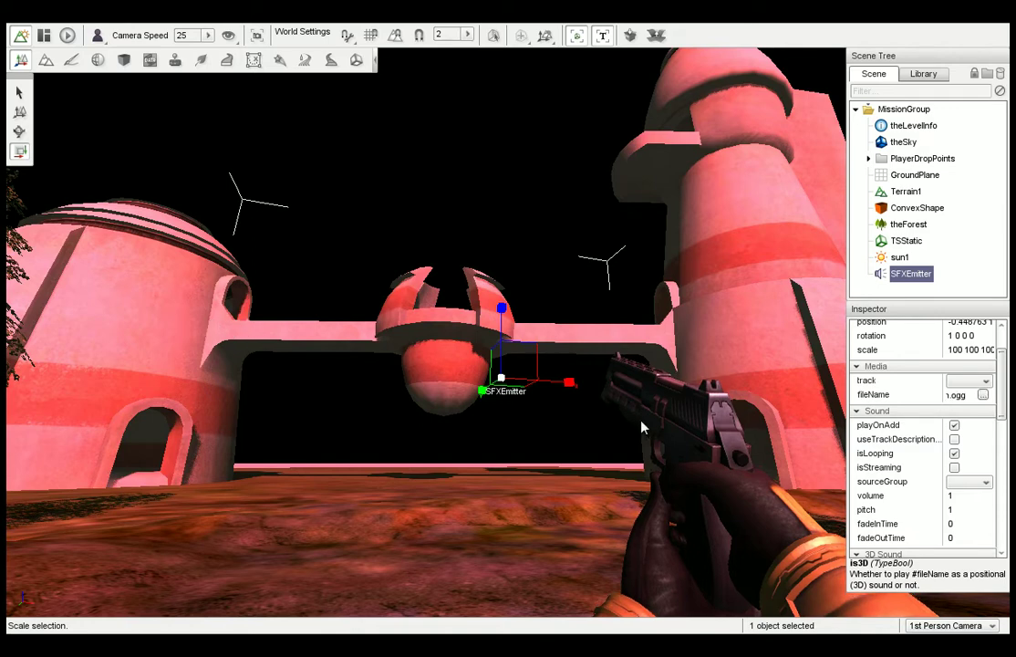
click(942, 453)
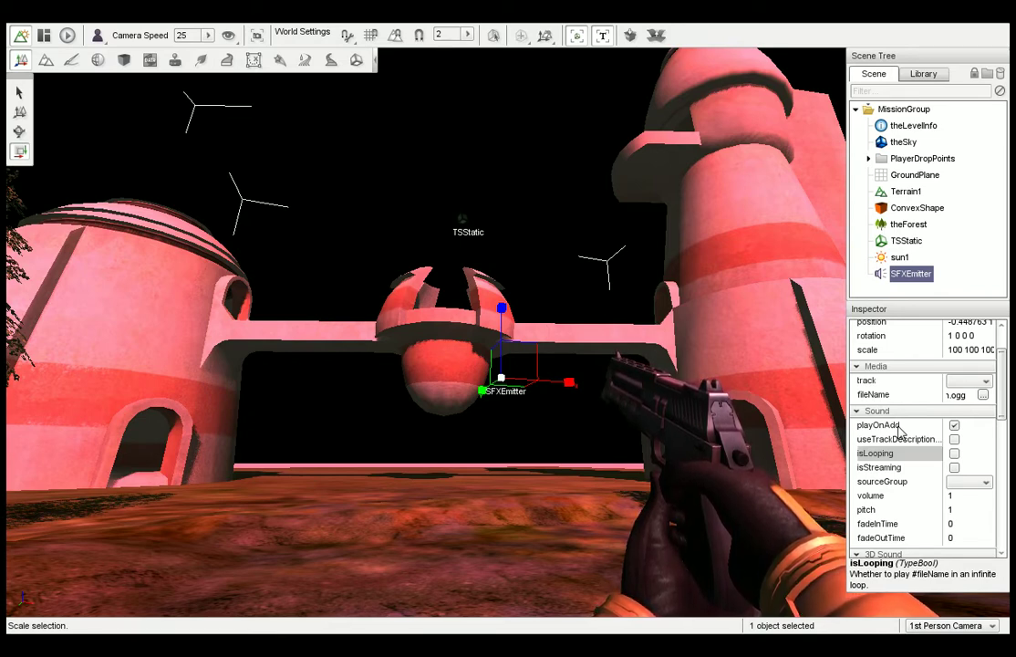
Step: Set the sound emitter's pitch to 0.5
right_drag(655, 376, 584, 424)
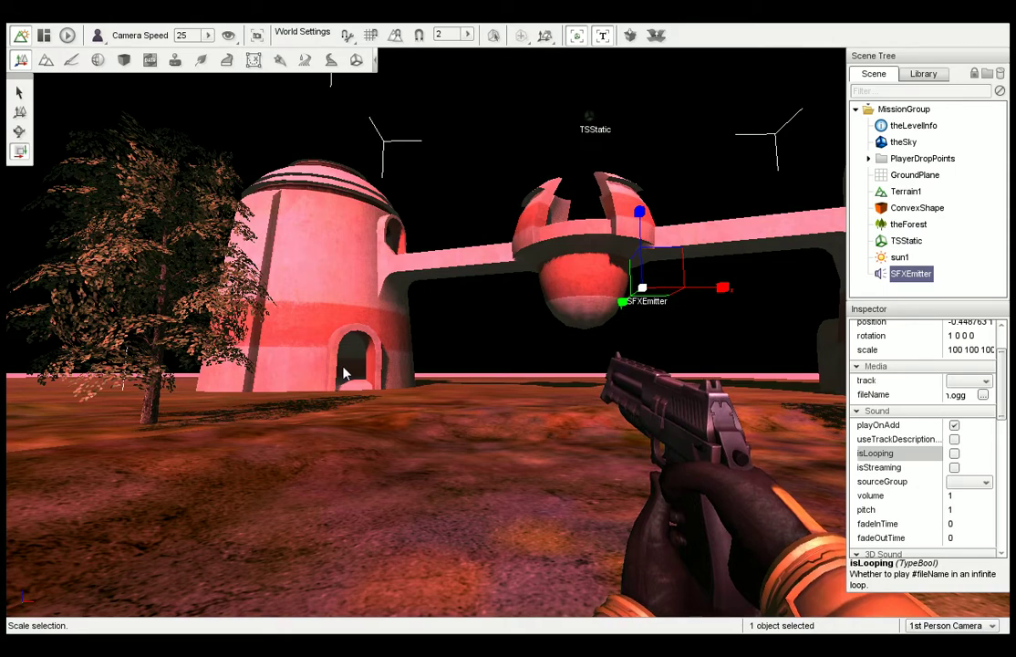
right_drag(755, 375, 811, 376)
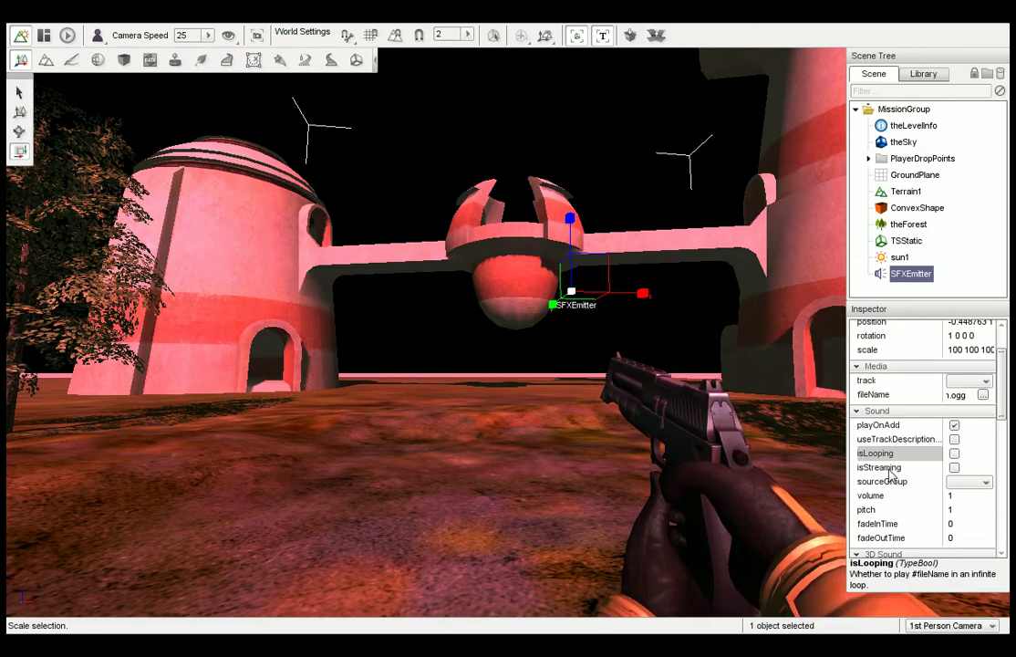
scroll(953, 454, down, 2)
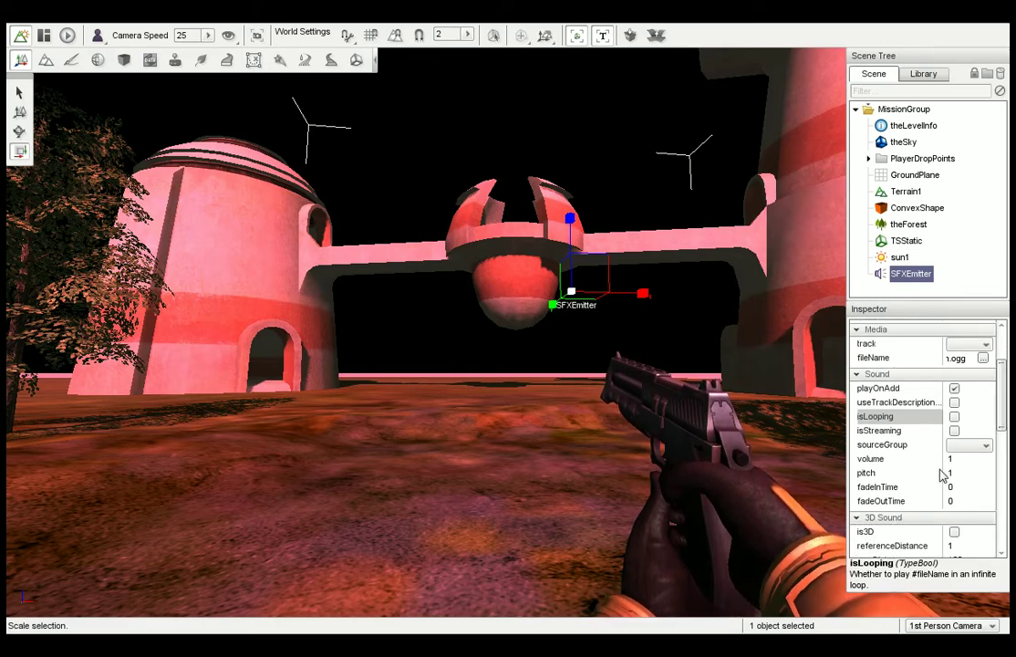
click(964, 461)
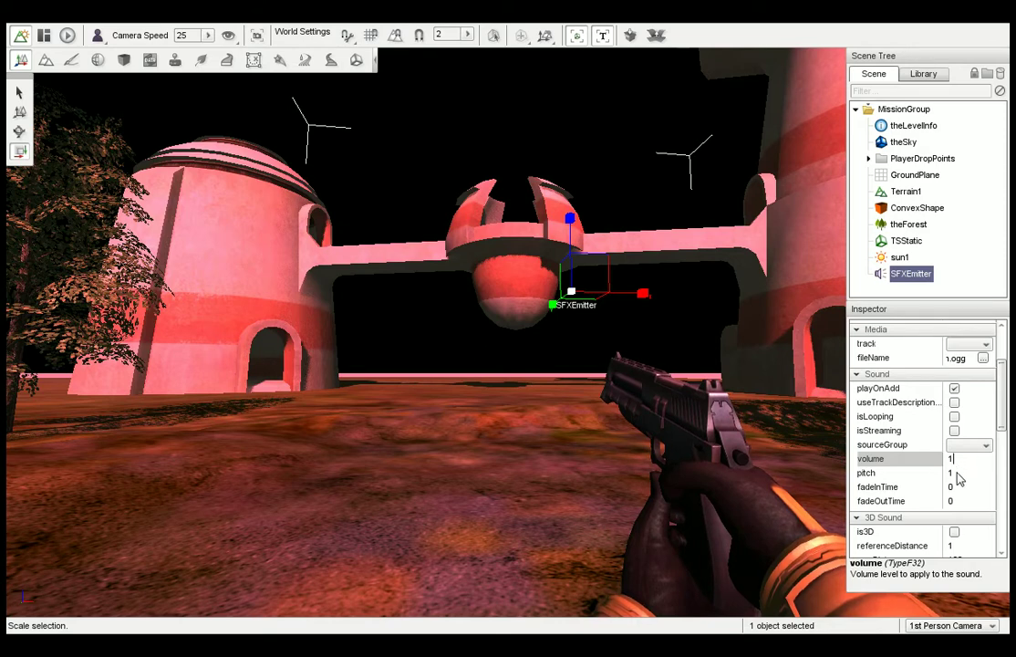
click(950, 473)
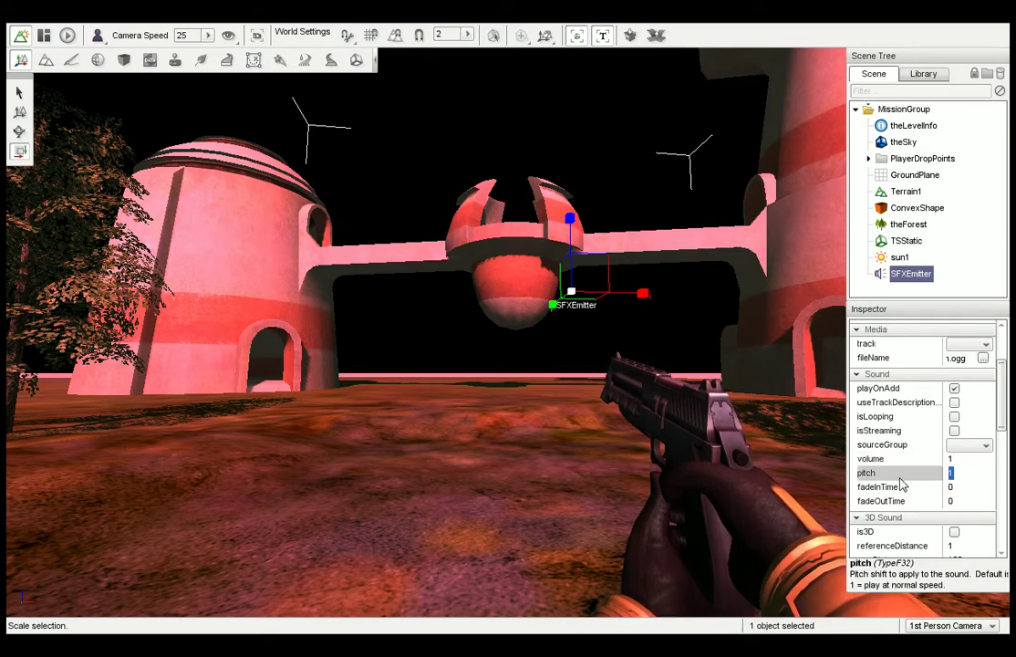
text(5)
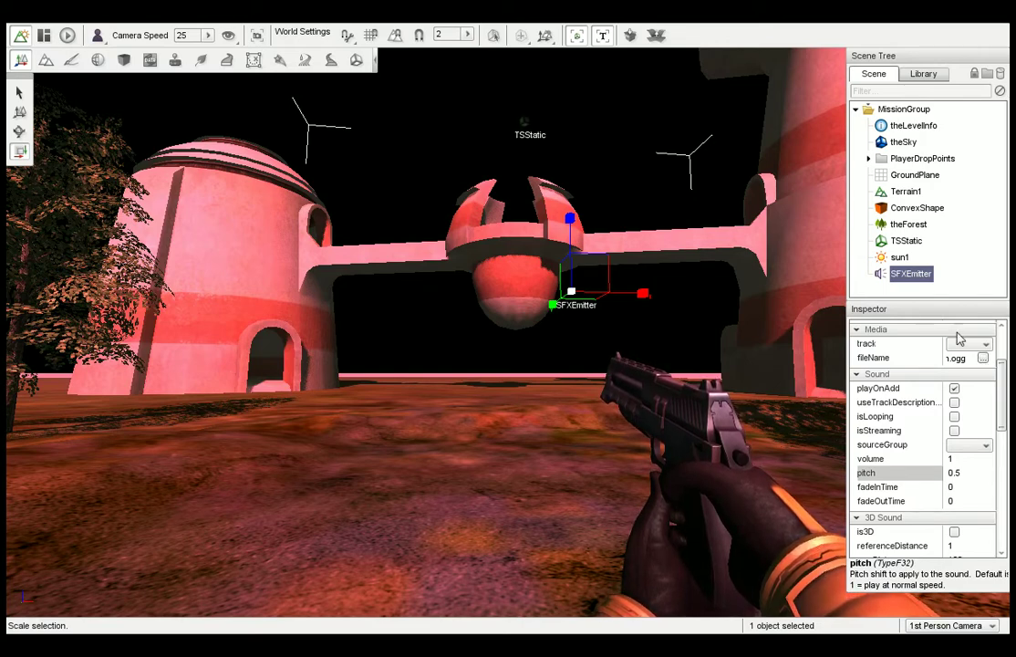
Step: Name the sound emitter Music
scroll(960, 338, up, 3)
click(968, 330)
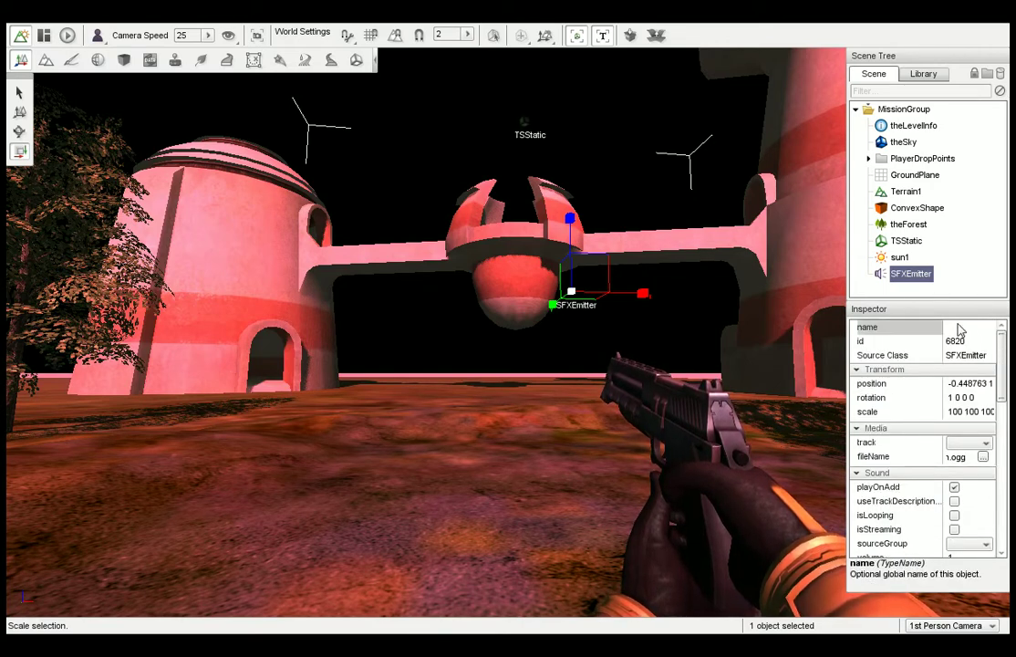
text(Music)
key(Return)
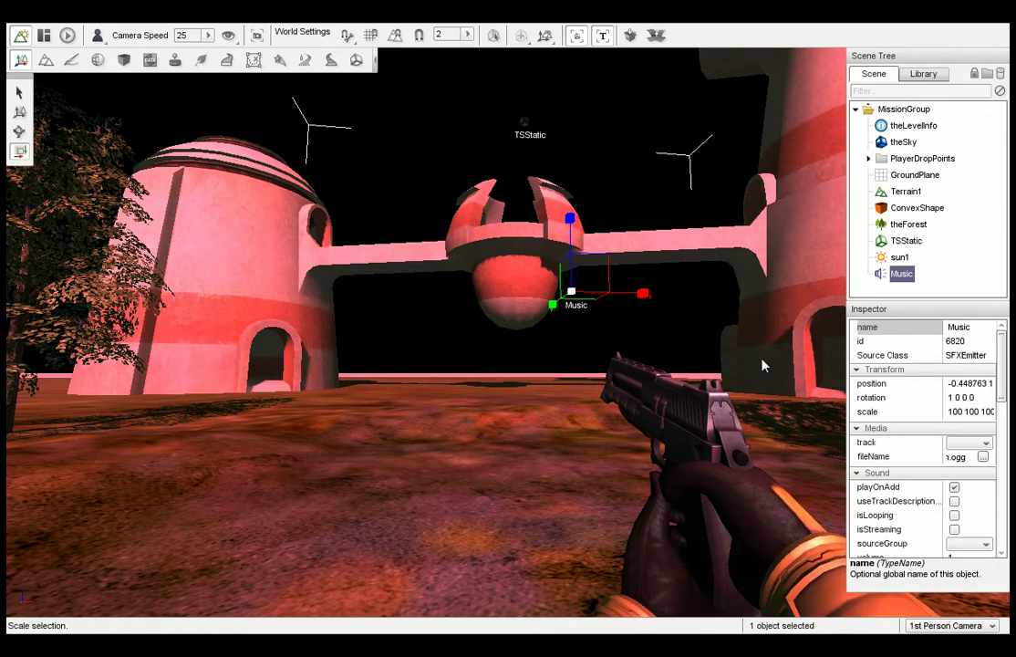
Step: Add a second Sound Emitter to the level and scale it down uniformly to about 22.7
click(926, 73)
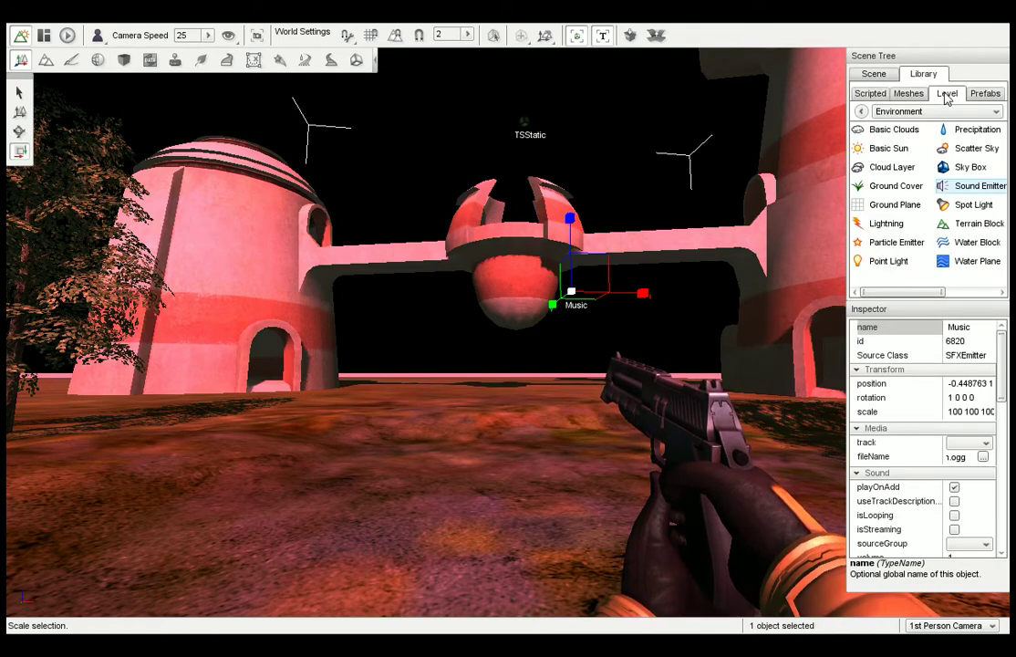
click(970, 187)
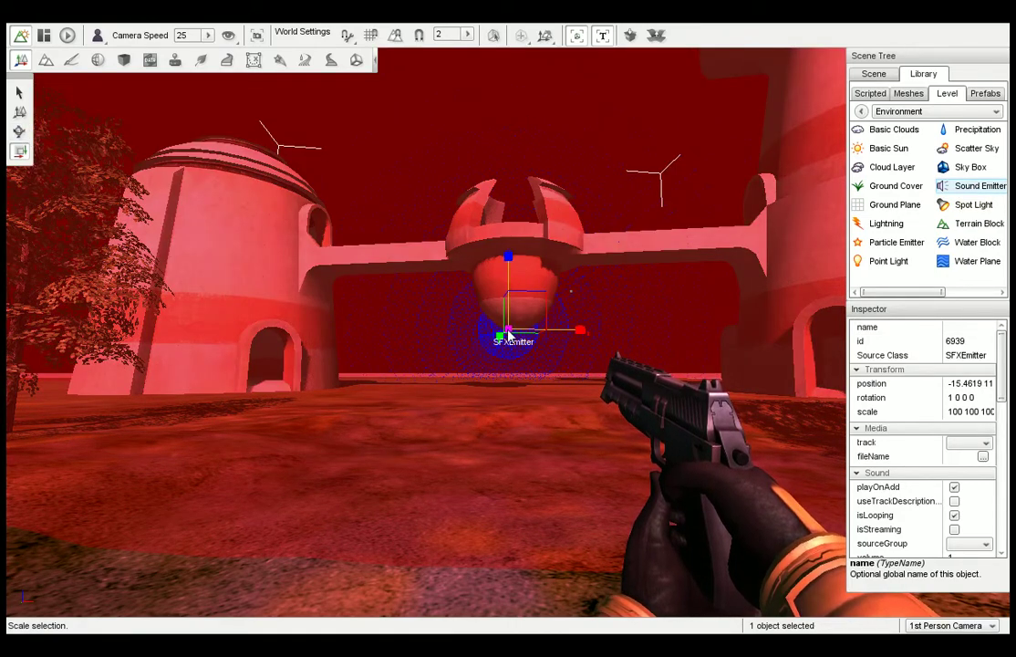
click(872, 75)
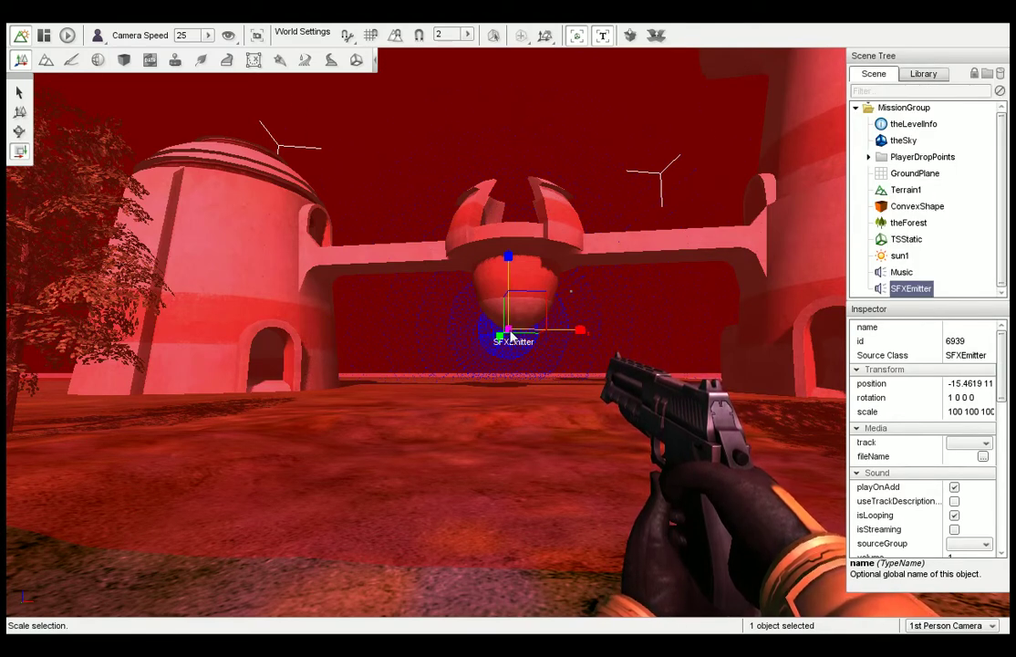
drag(510, 335, 512, 616)
drag(508, 334, 509, 443)
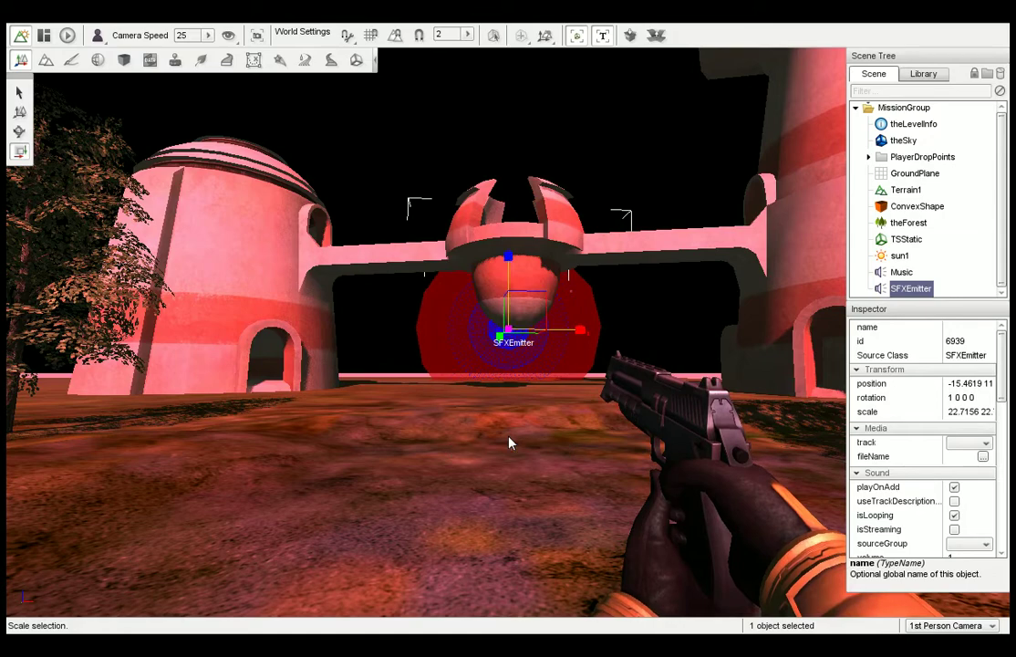
Step: Move the second sound emitter to the doorway of the domed tower and shrink its scale to about 11.9
click(21, 113)
drag(508, 333, 313, 290)
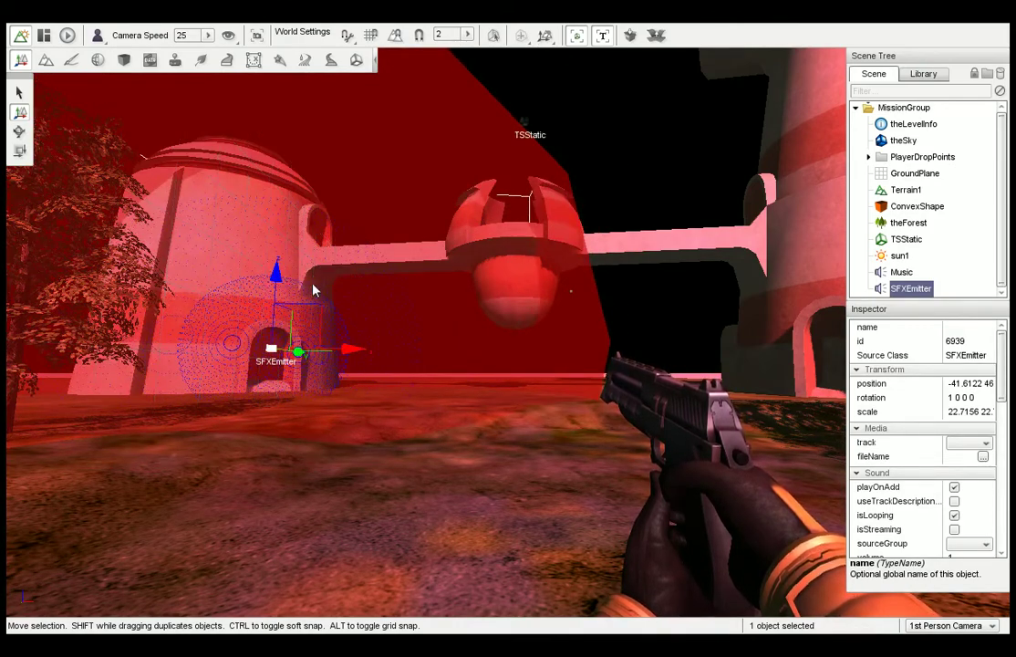
drag(349, 353, 240, 453)
click(19, 150)
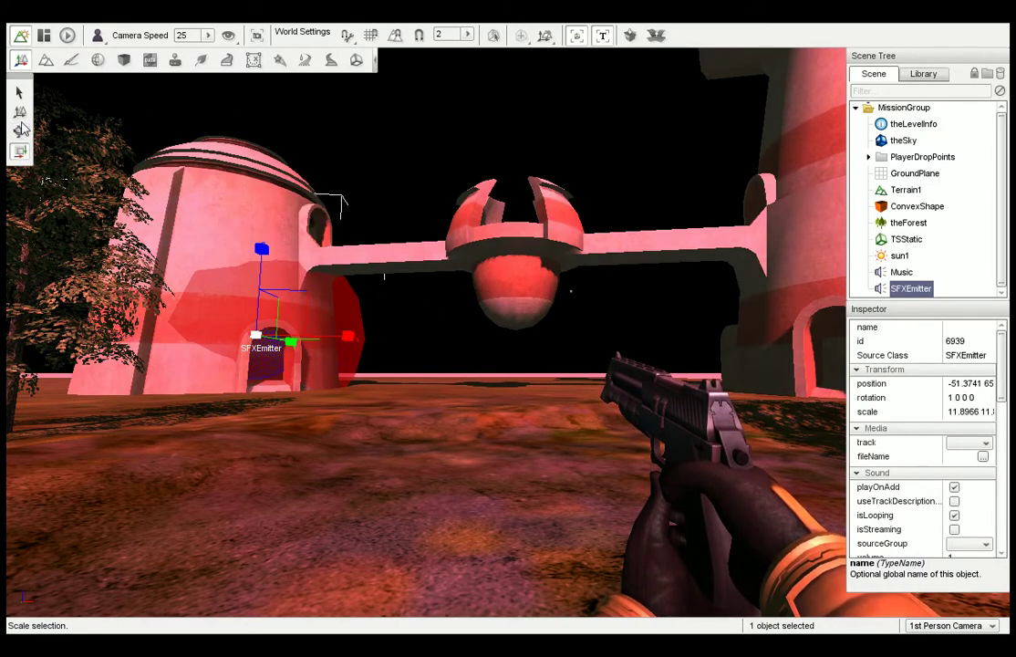
click(19, 110)
drag(294, 315, 266, 325)
Step: Shift the second sound emitter to an X position of about -54.1 and approach the domed tower's doorway
right_drag(473, 367, 274, 392)
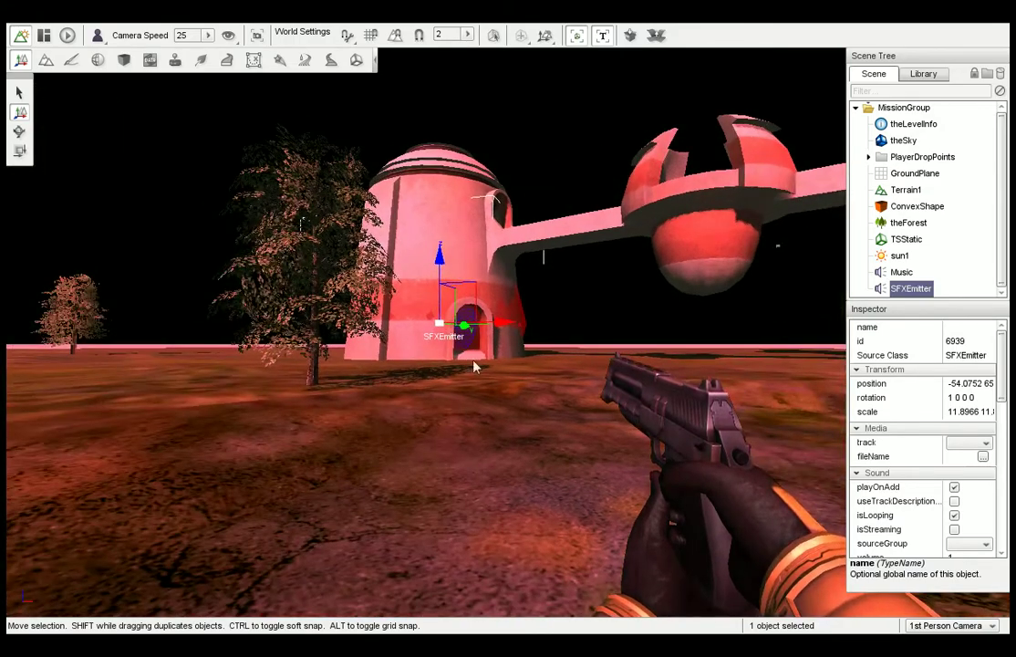
key(w)
key(d)
right_drag(492, 352, 411, 330)
key(w)
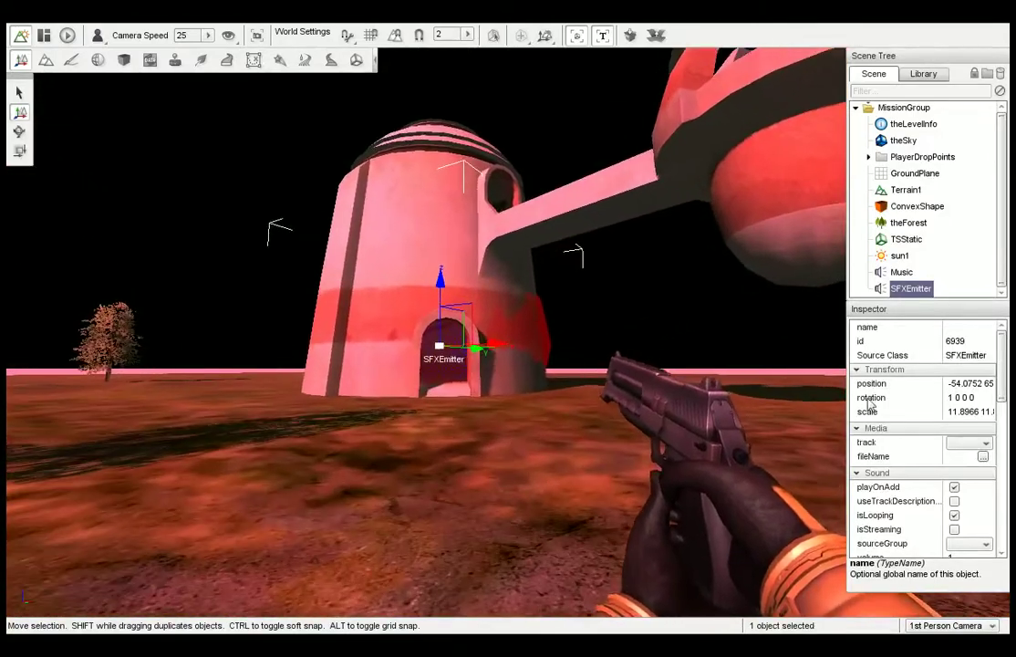
Step: Assign an .ogg sound file to the second sound emitter's fileName property
scroll(978, 451, down, 5)
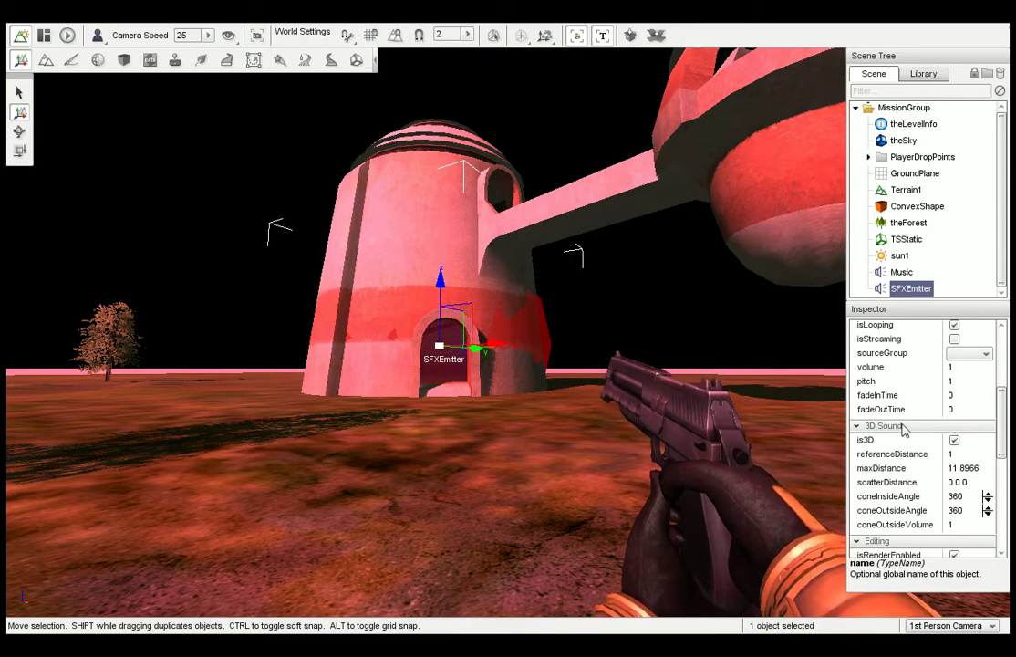
drag(1003, 421, 1005, 368)
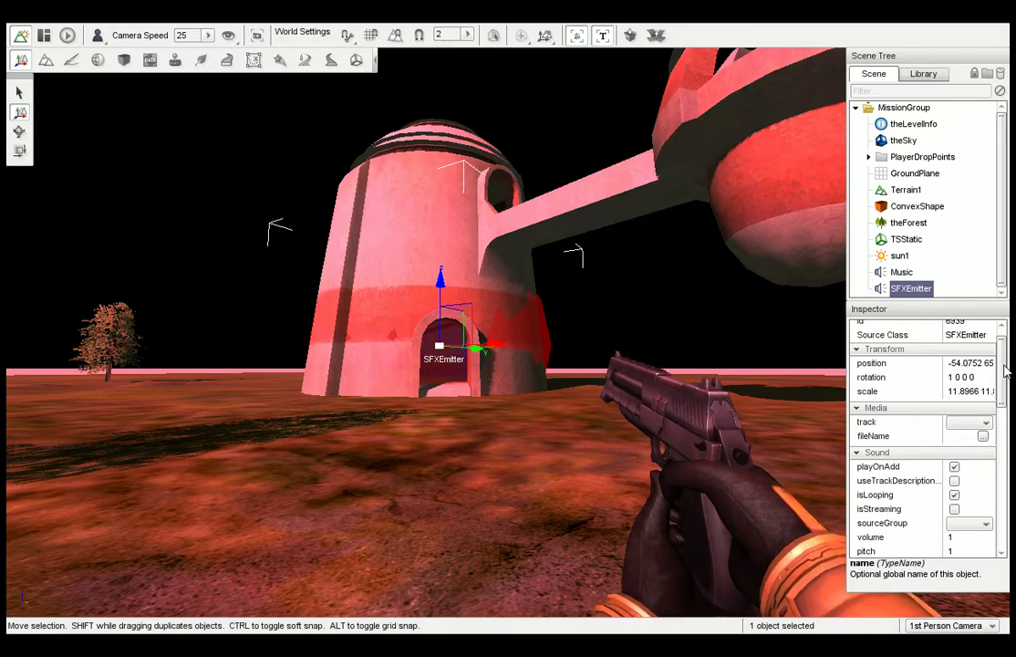
click(984, 437)
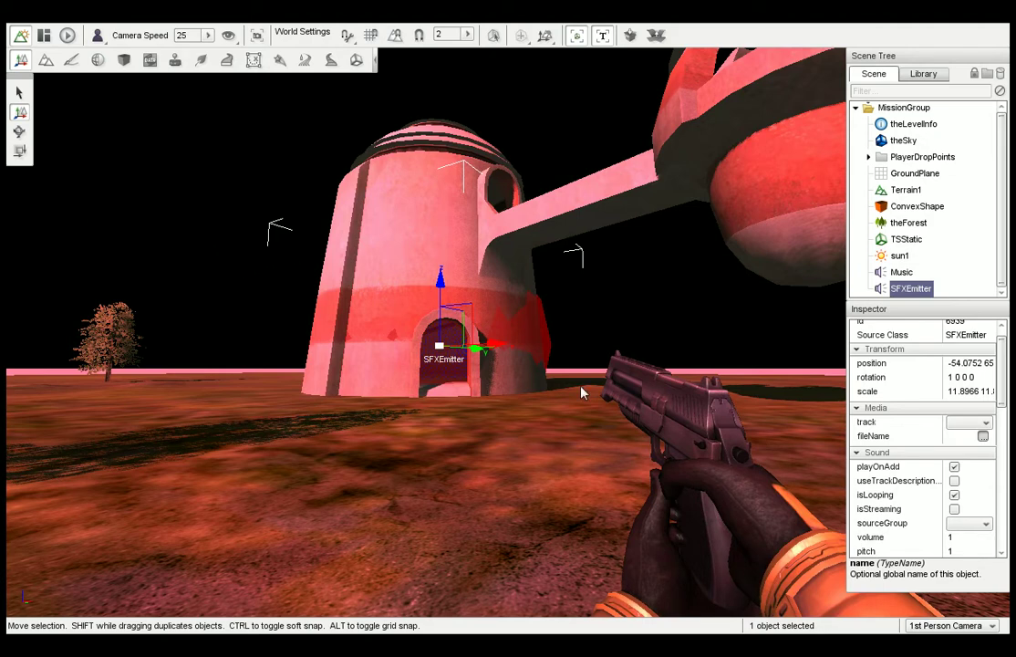
click(625, 426)
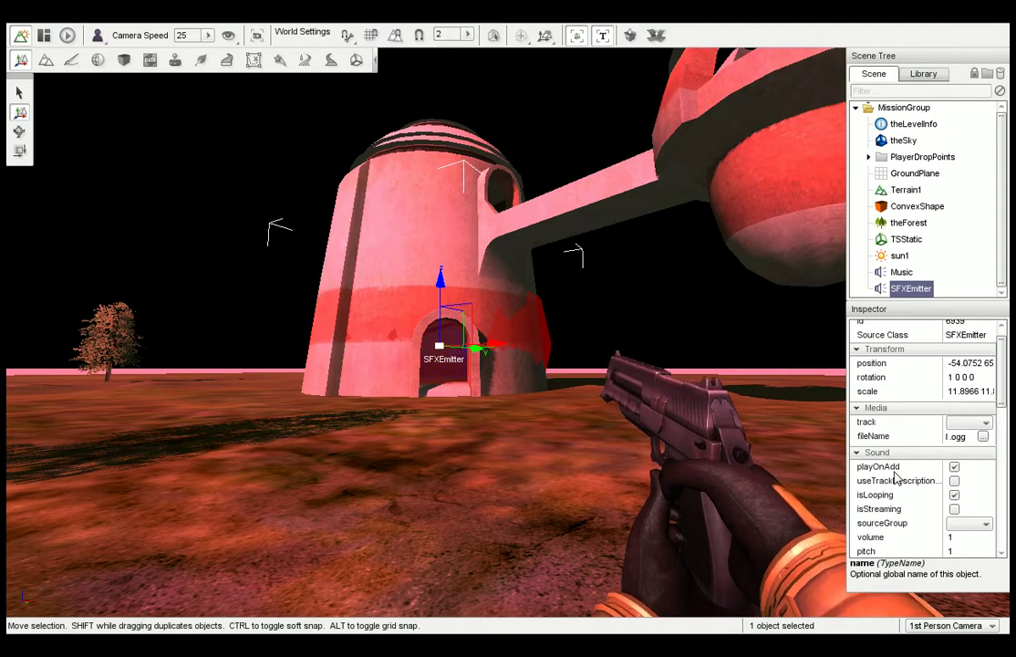
Step: Review the emitter's 3D Sound properties, including the descriptions of referenceDistance and coneOutsideVolume
scroll(1003, 421, down, 5)
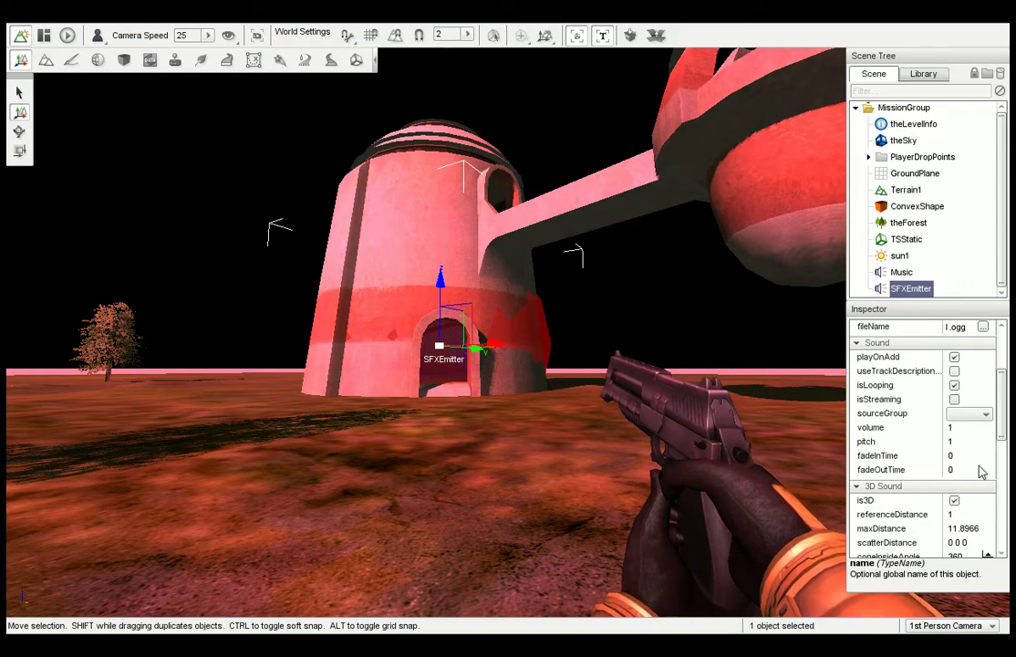
scroll(967, 470, down, 1)
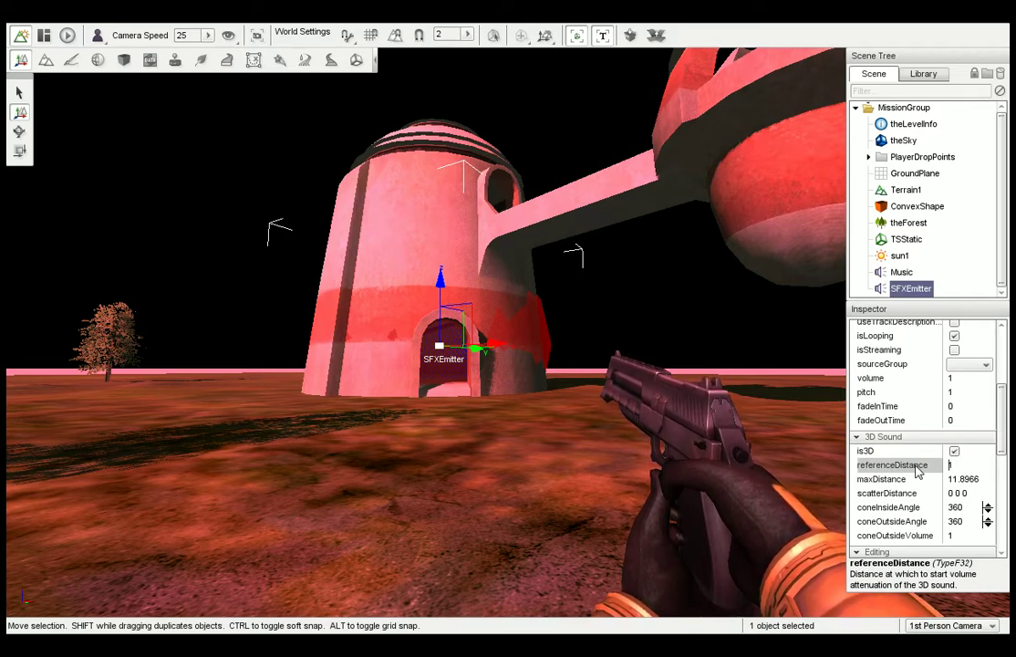
click(921, 537)
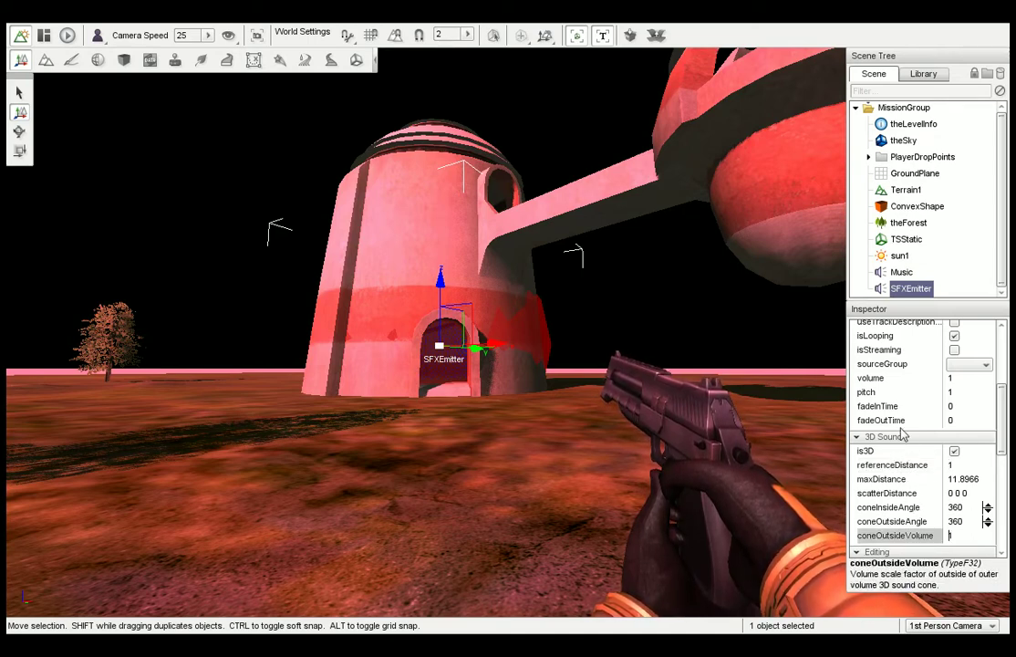
Step: Deselect the emitter and walk through the doorway into the domed tower to hear the positional sound
click(525, 432)
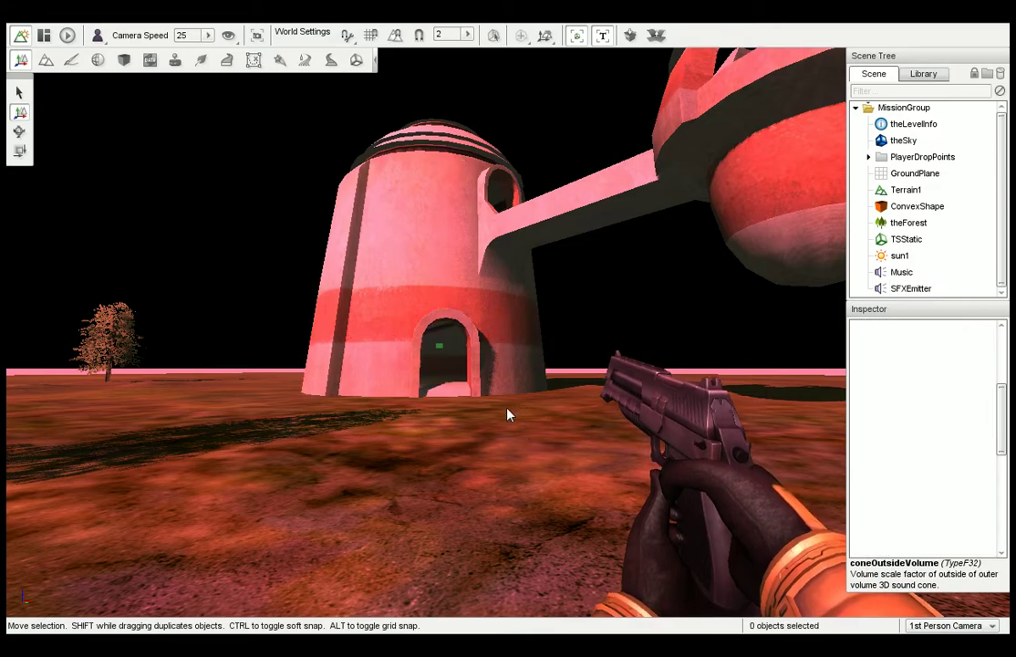
key(w)
right_drag(507, 410, 461, 389)
key(w)
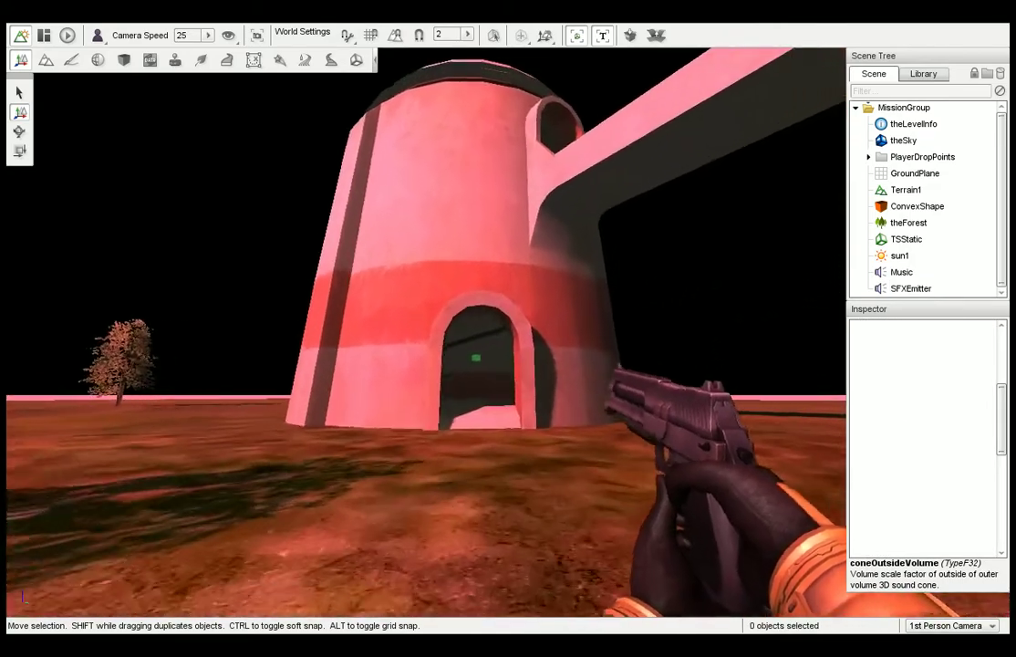
key(w)
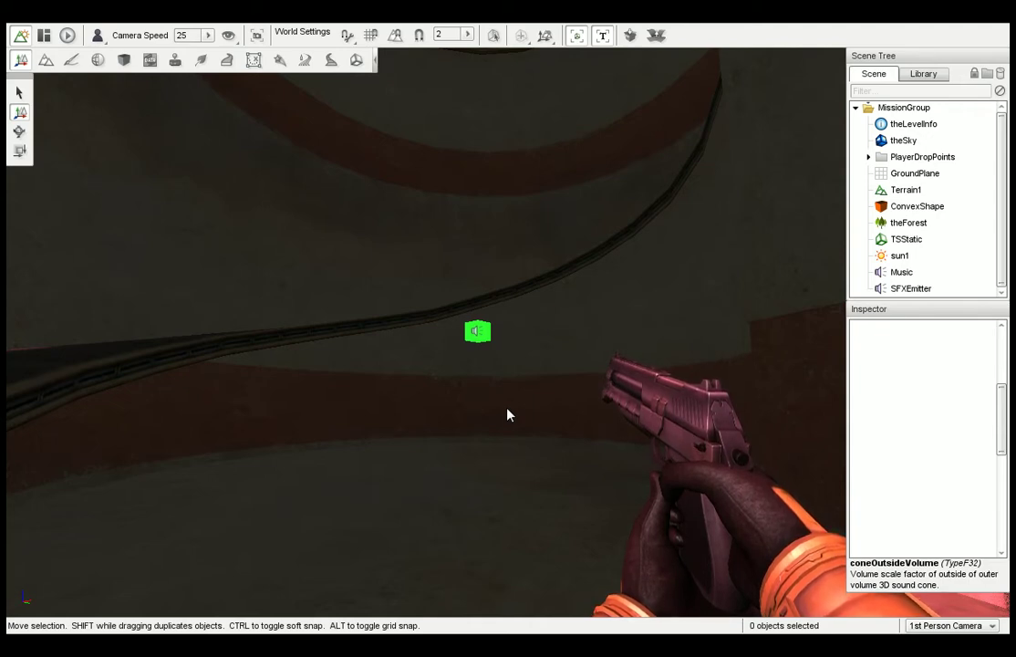
key(w)
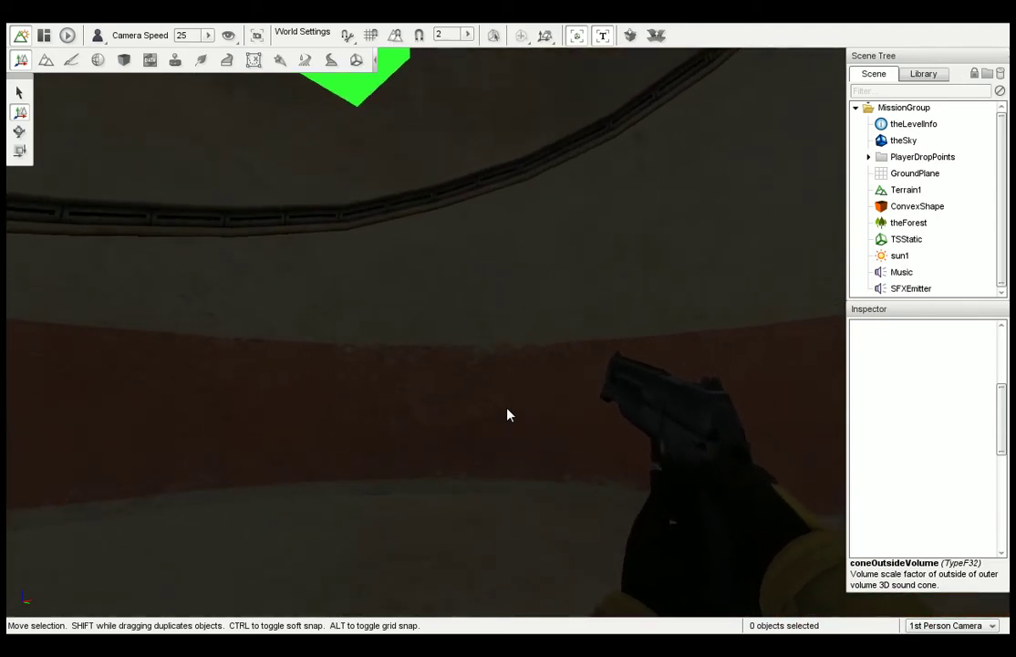
Step: Set the pitch of the tower's sound emitter to 5
click(900, 289)
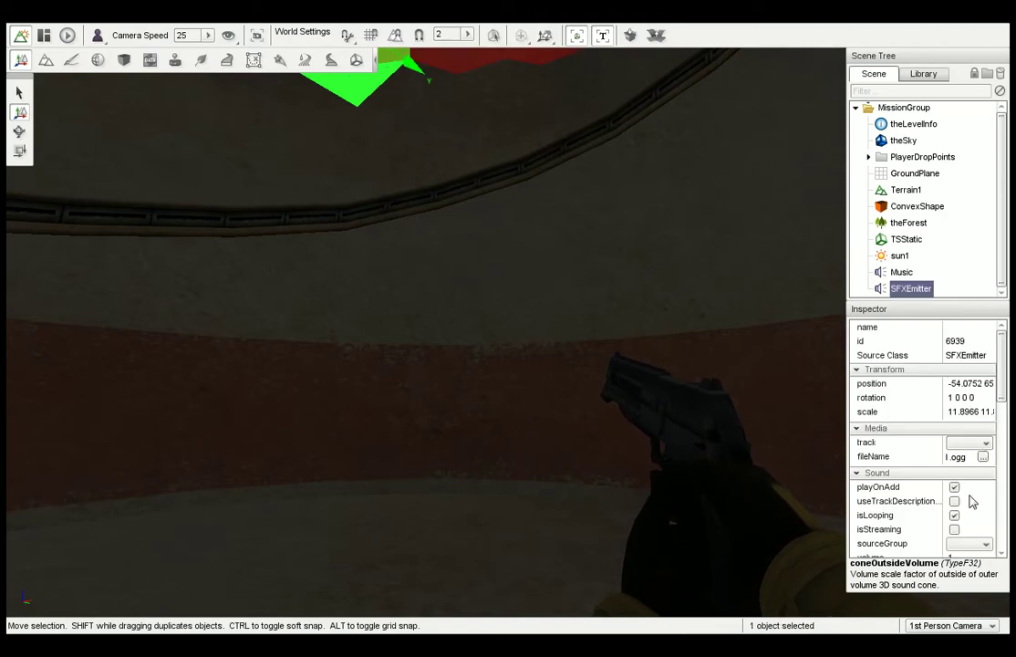
scroll(1003, 395, down, 3)
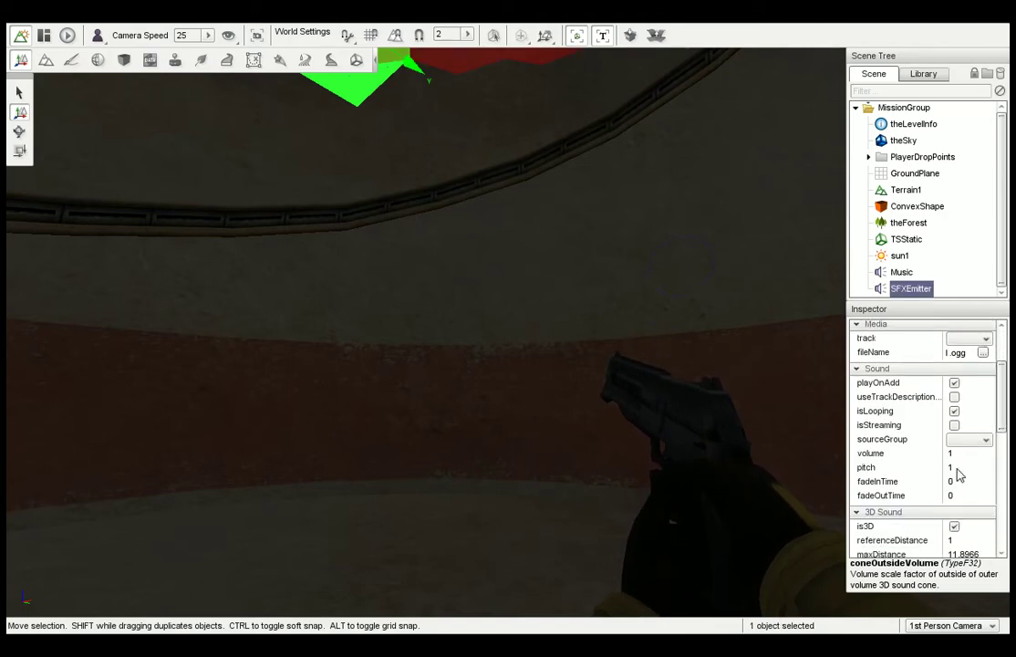
click(956, 469)
Step: Back out of the tower to check the sound from outside the emitter's range, and select the Music emitter
key(s)
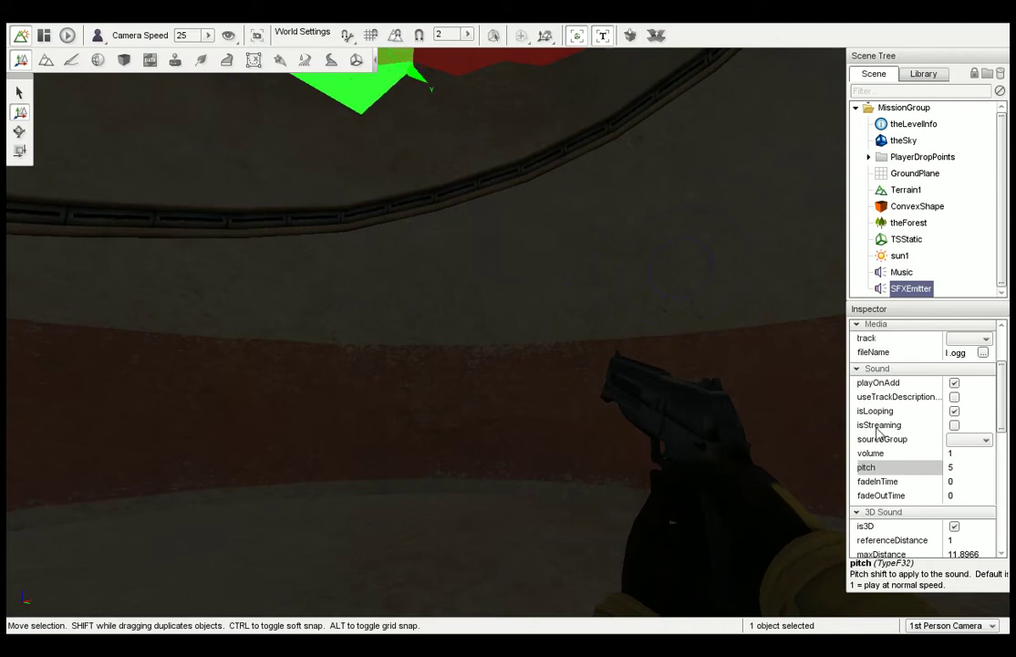
key(s)
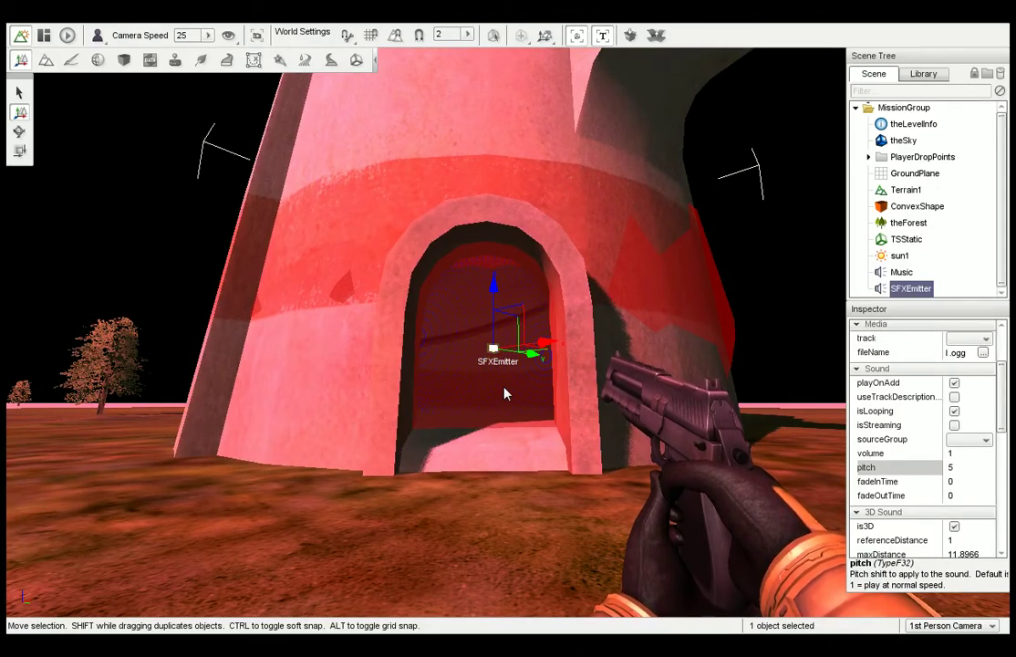
right_drag(507, 394, 483, 324)
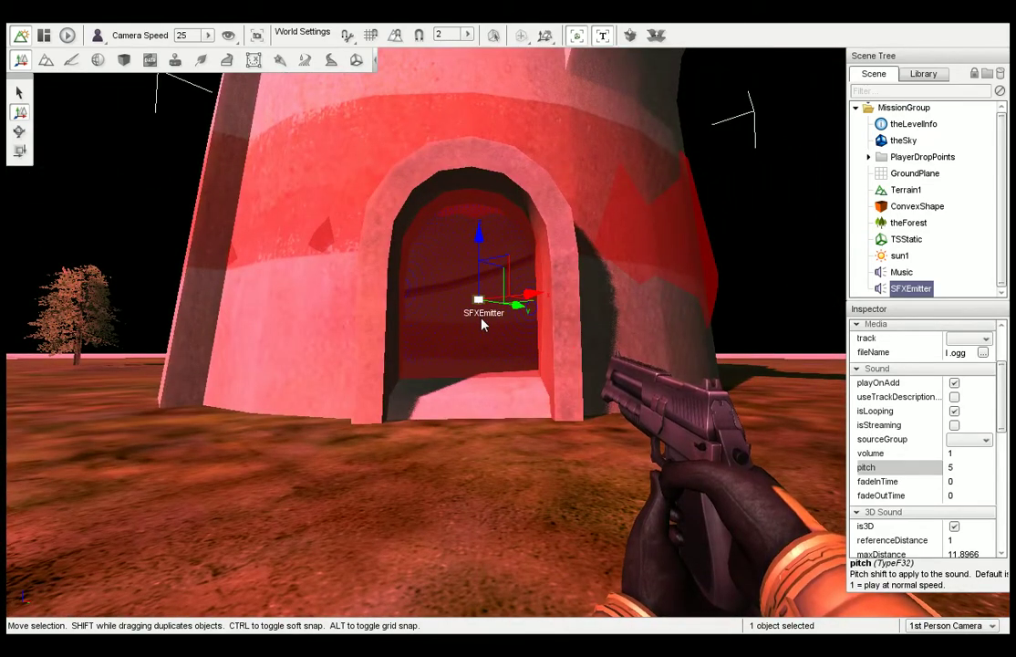
right_drag(474, 345, 666, 350)
right_drag(438, 364, 458, 366)
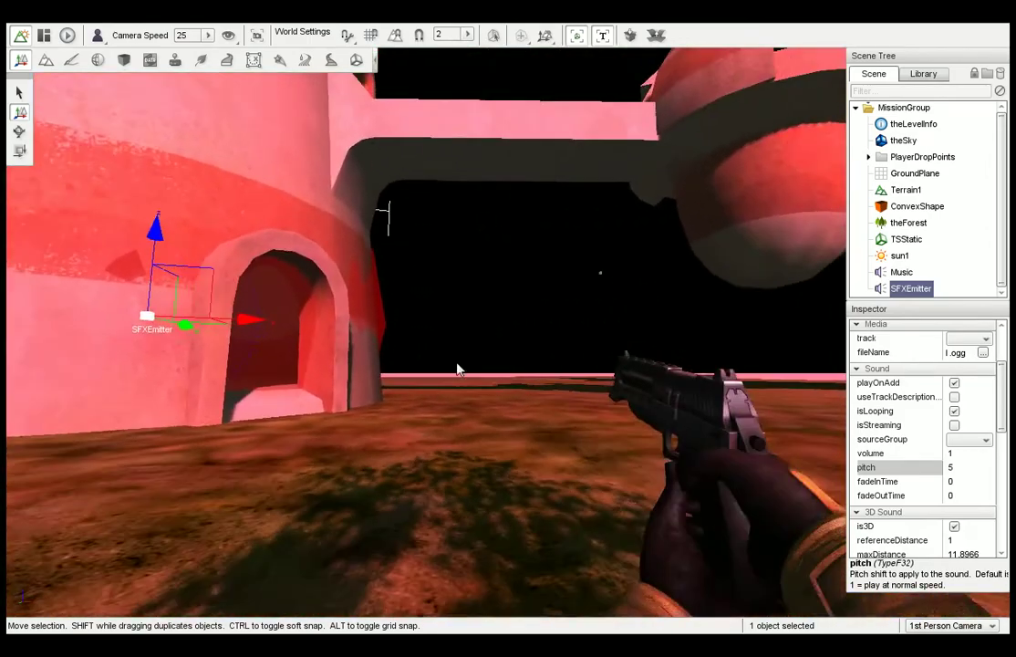
click(901, 272)
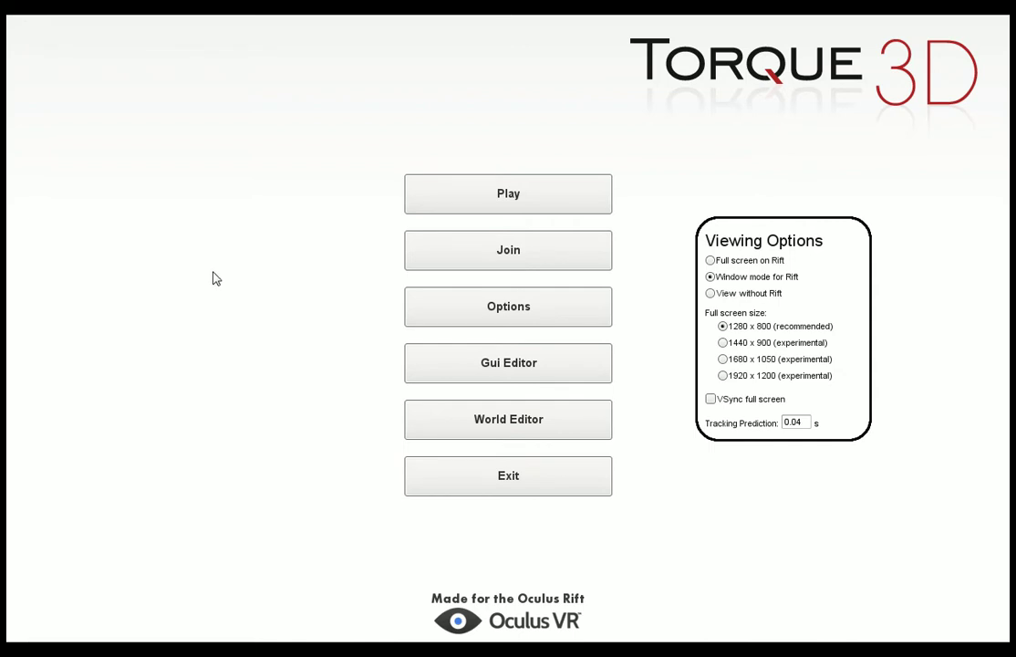
Step: Play the Empty Room level and walk through the terrain to the domed tower's doorway
click(517, 193)
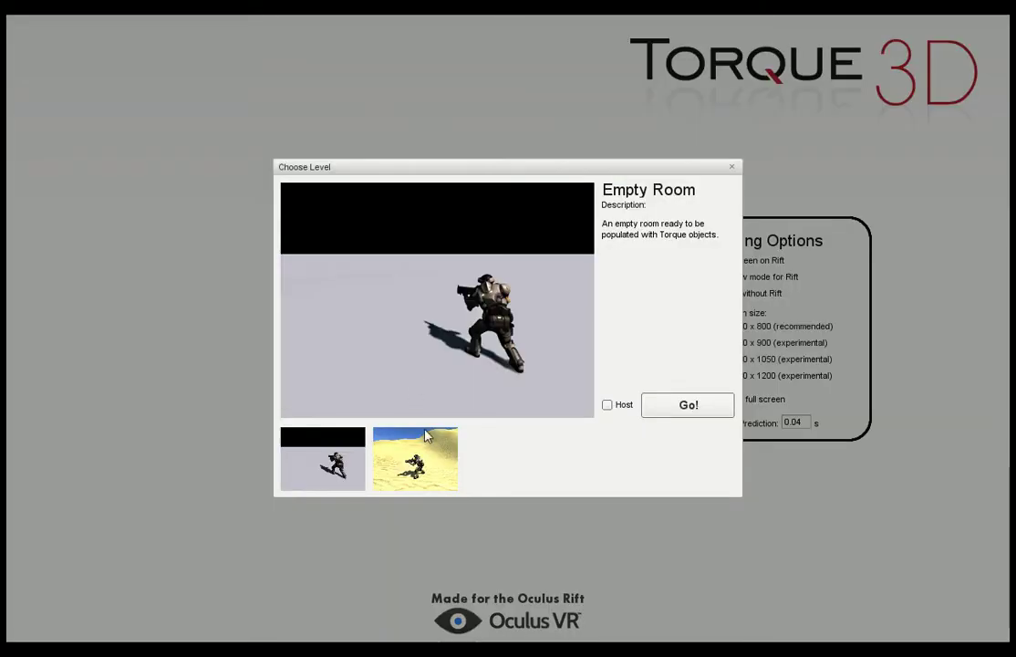
click(687, 406)
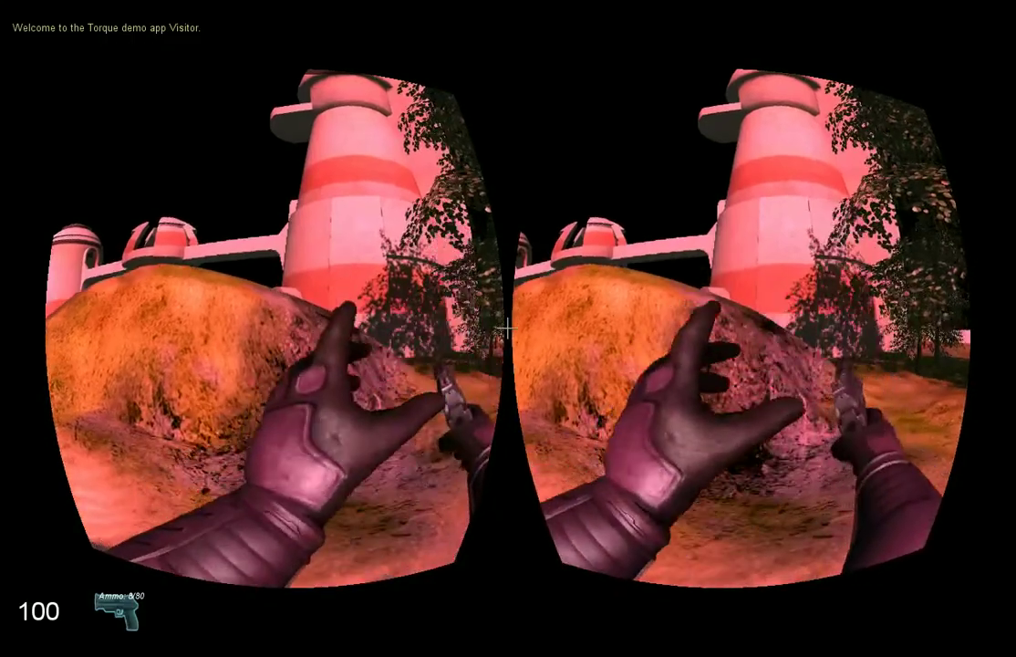
key(w)
key(w)
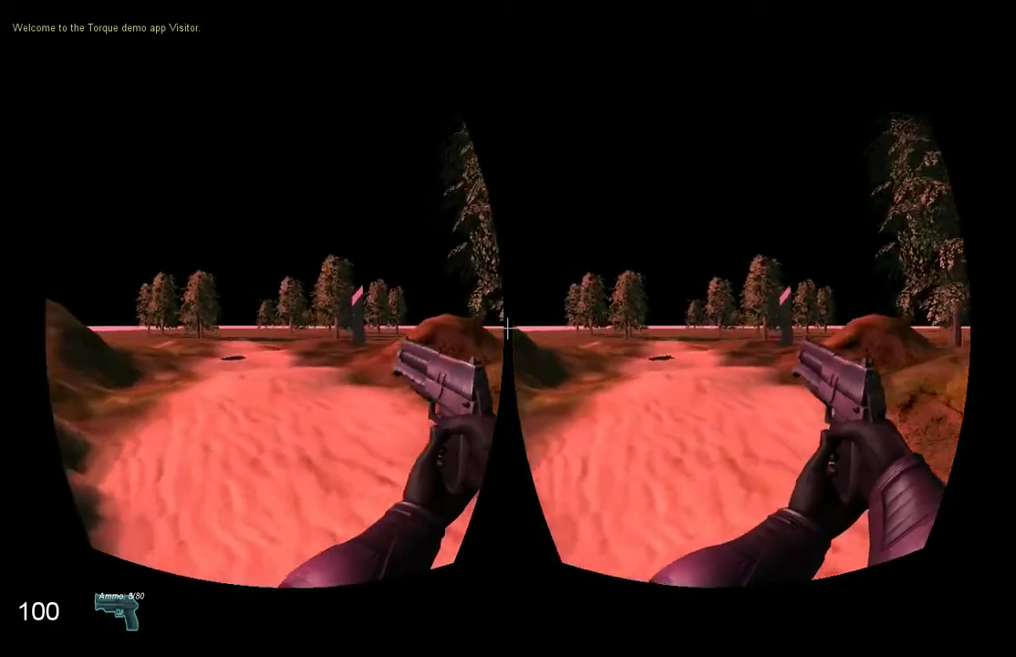
key(w)
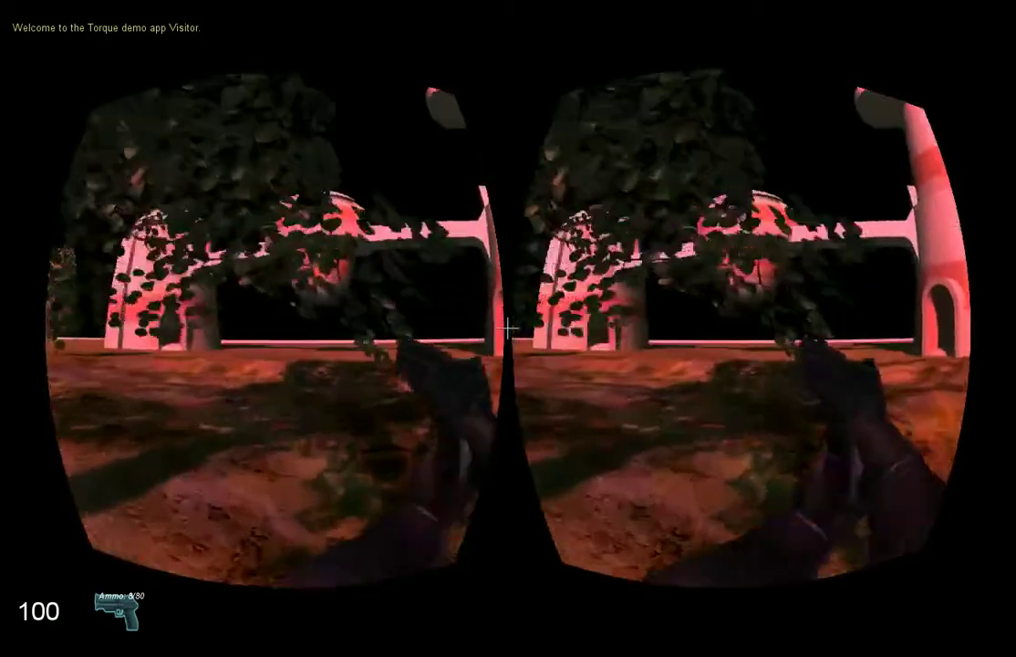
key(w)
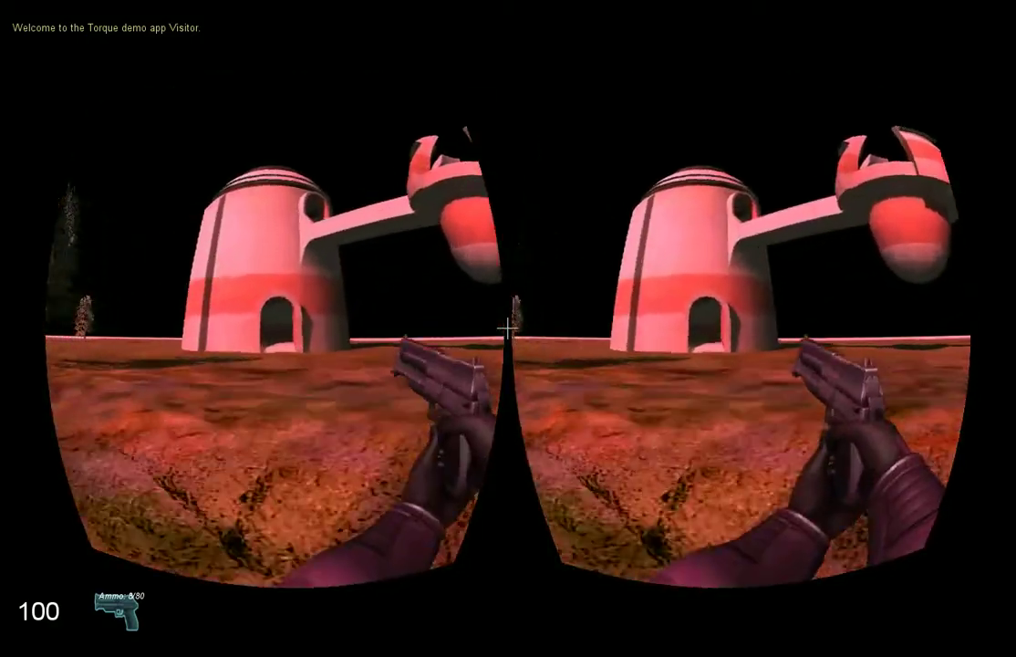
key(w)
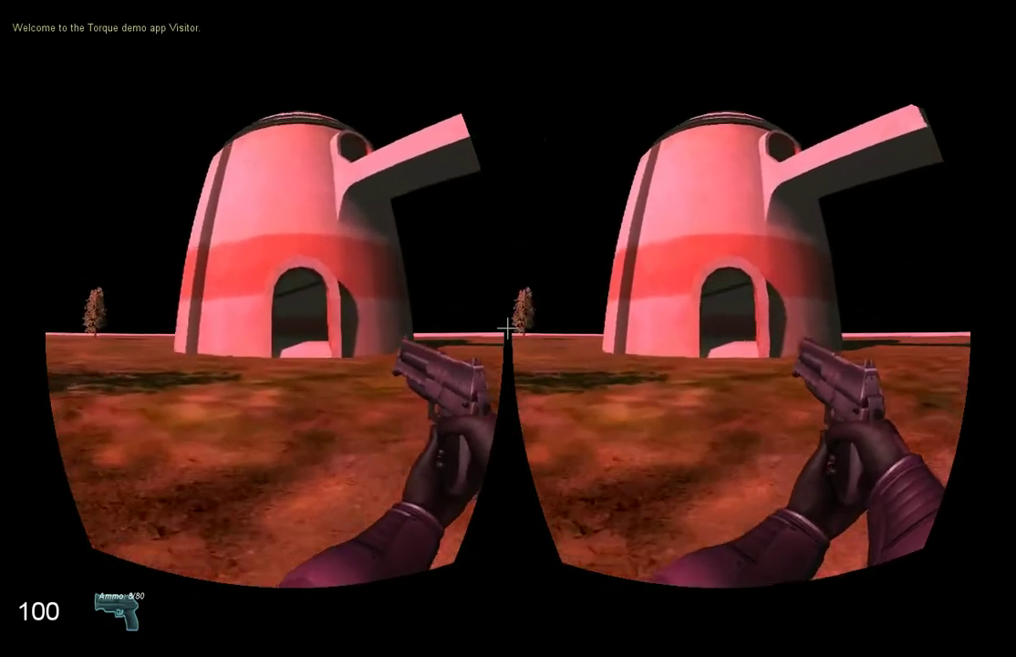
key(w)
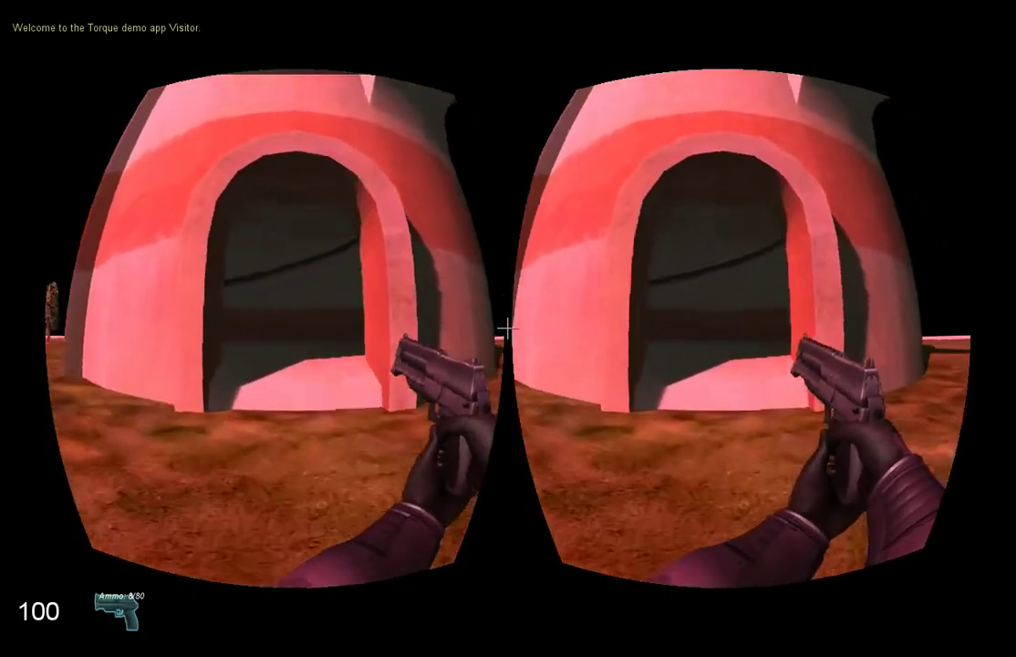
Step: Enter the domed tower and walk out again to test the positional sound, and exit the mission
key(w)
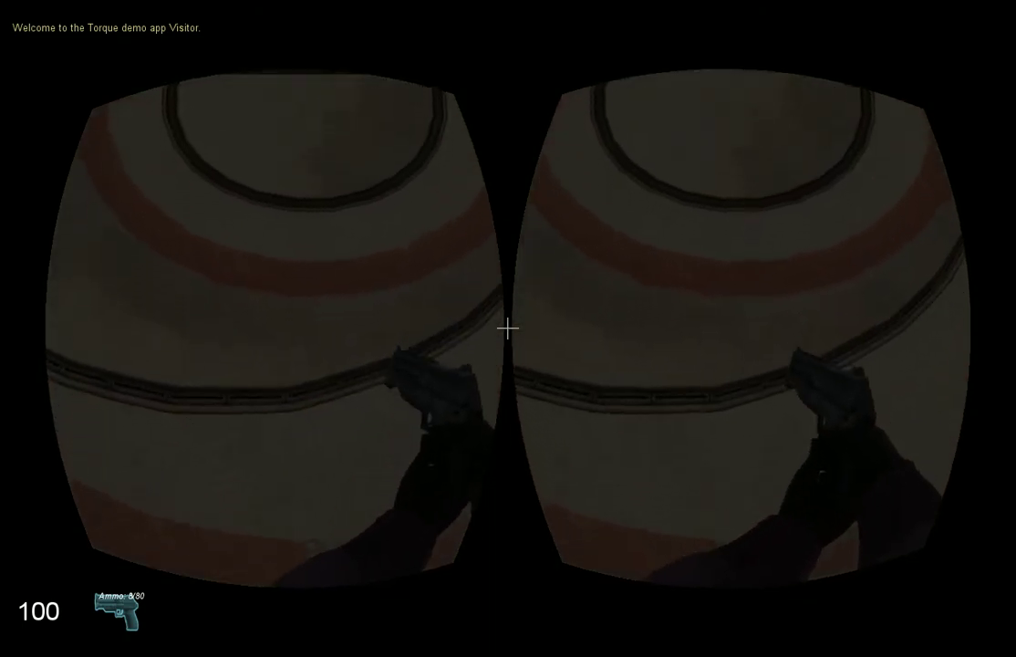
key(w)
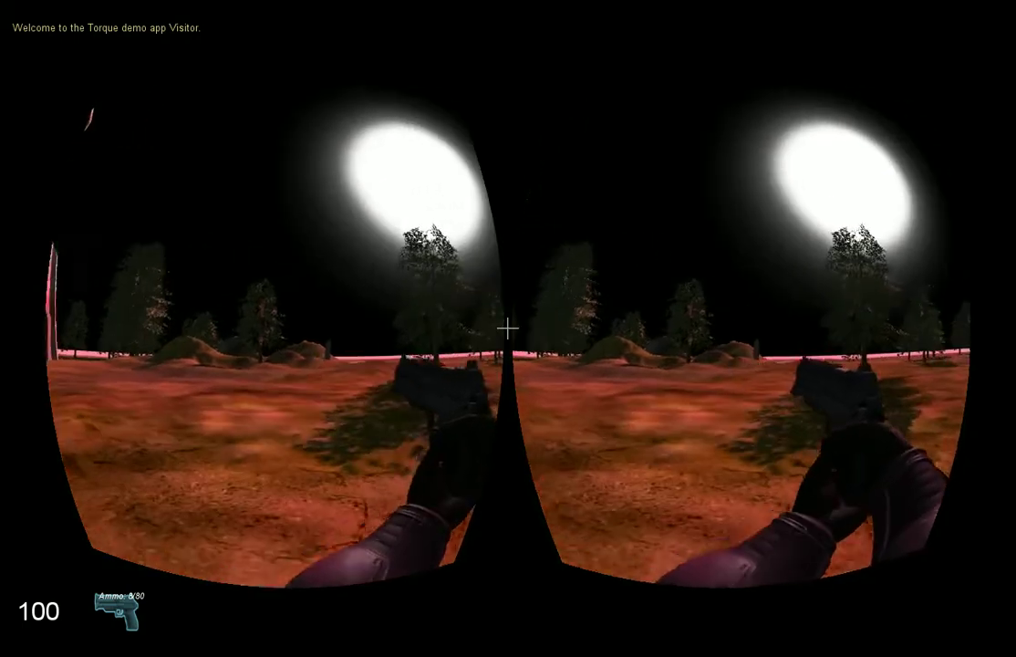
key(Escape)
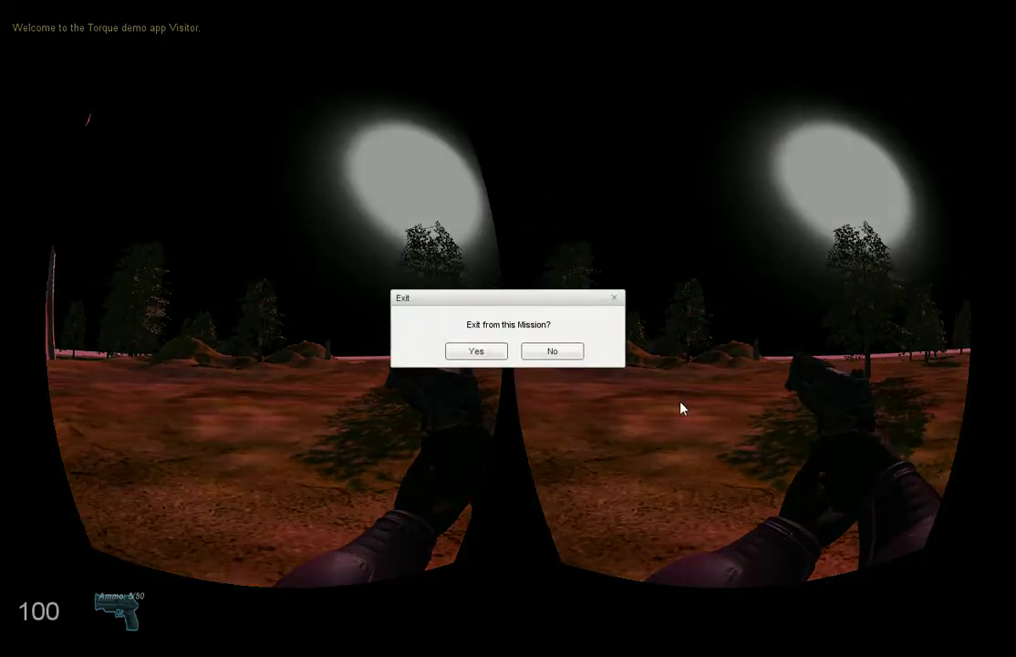
click(492, 351)
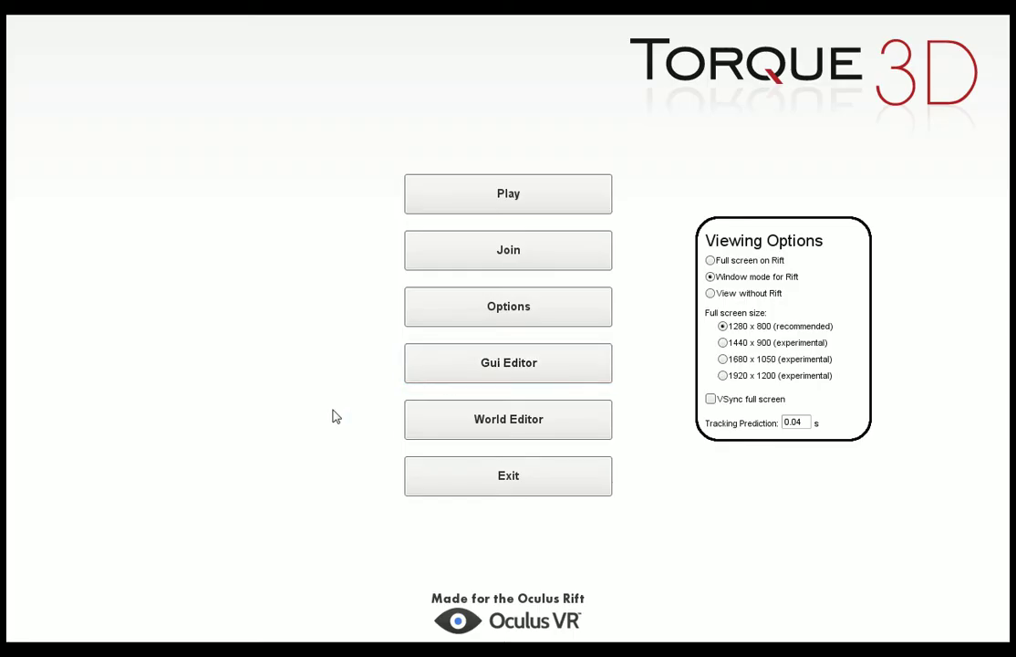